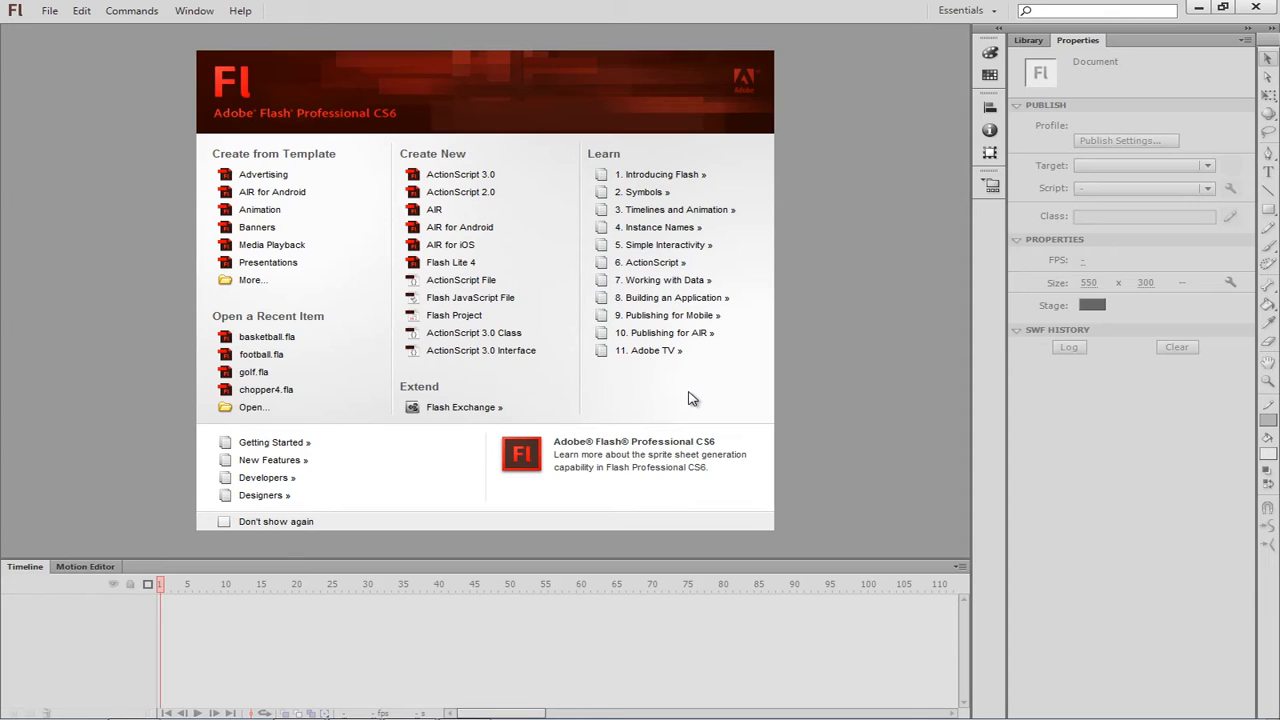
Open the basketball Flash document from the Chapter 06 exercise folder
click(247, 410)
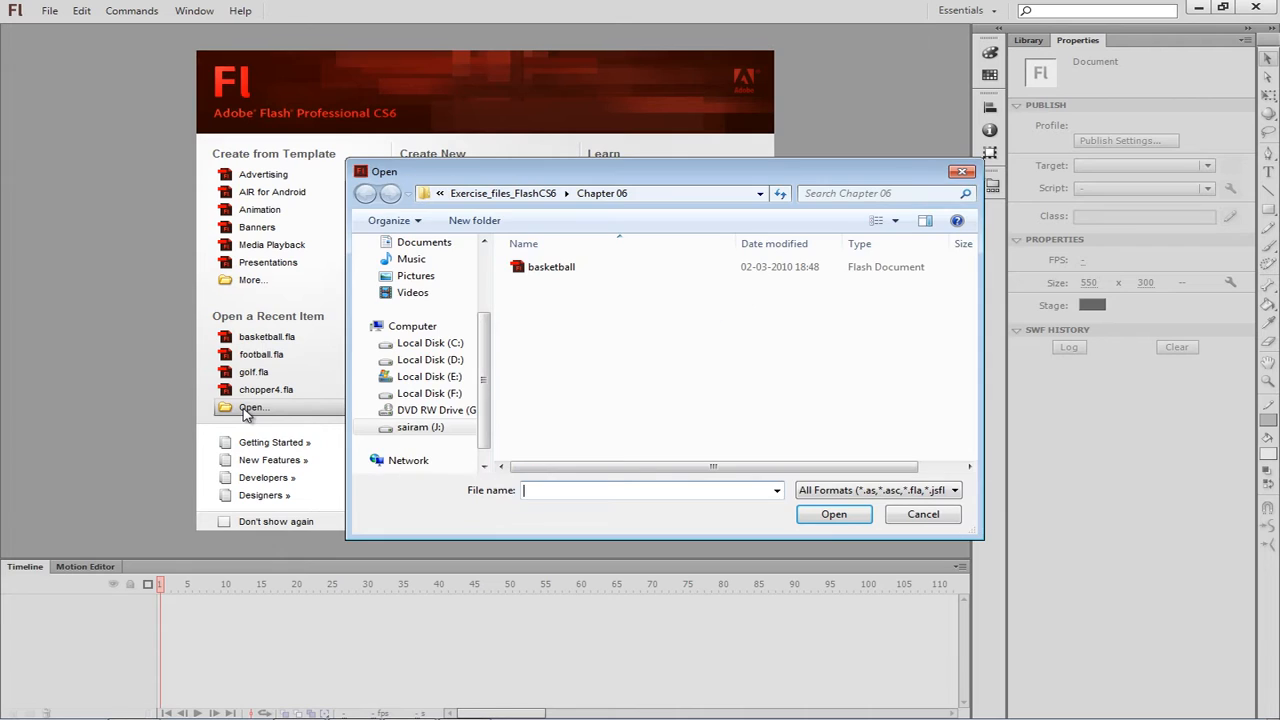
click(553, 269)
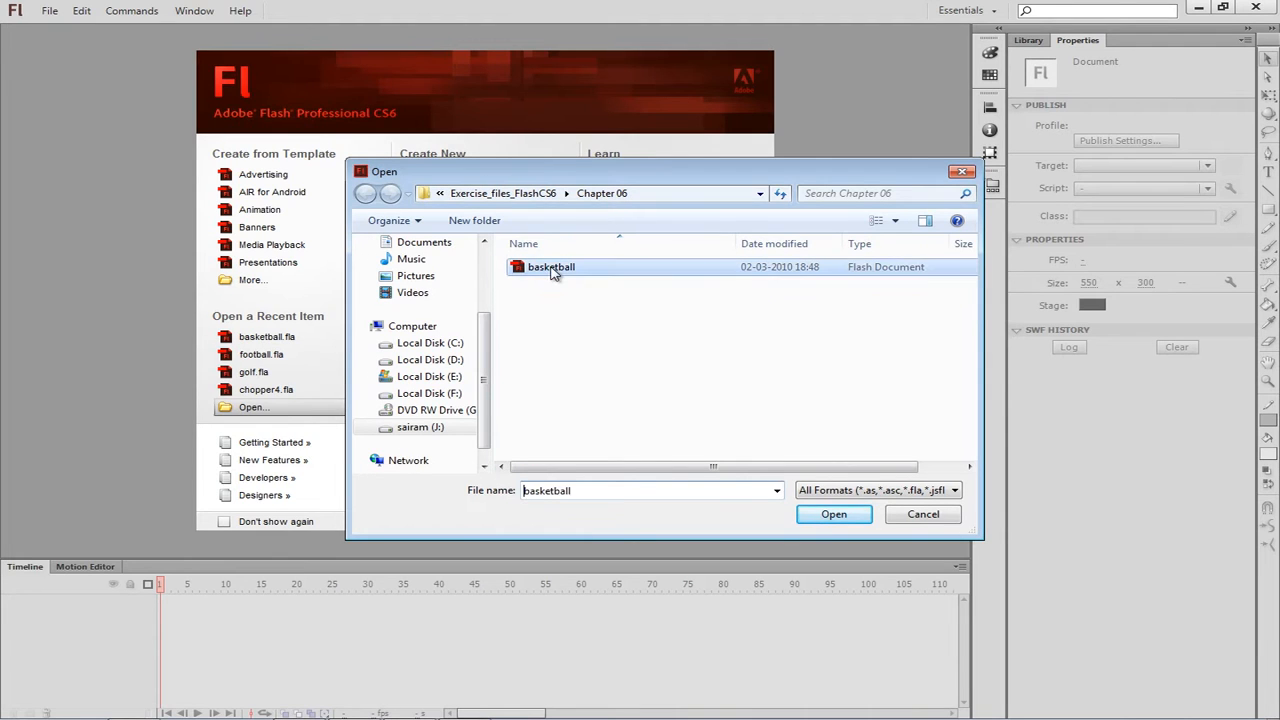
click(826, 515)
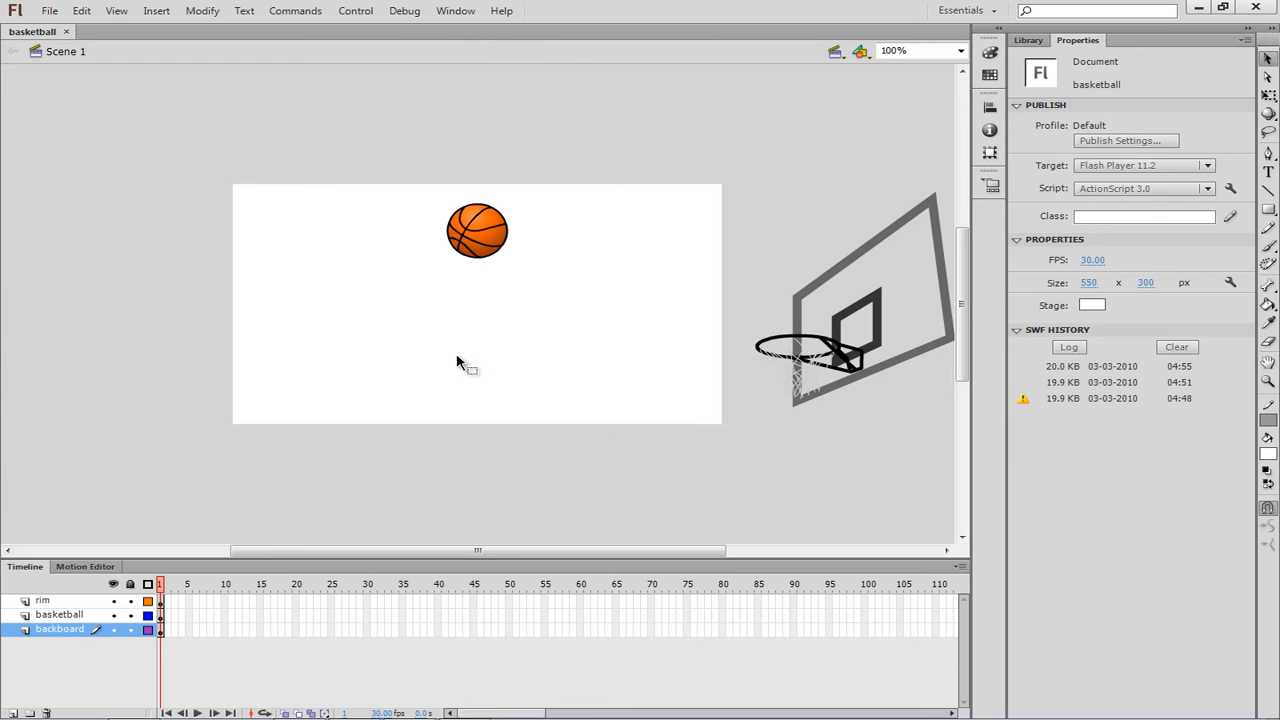
Create a motion tween on the basketball and, at frame 30, move the ball straight down to the stage's bottom edge
click(484, 253)
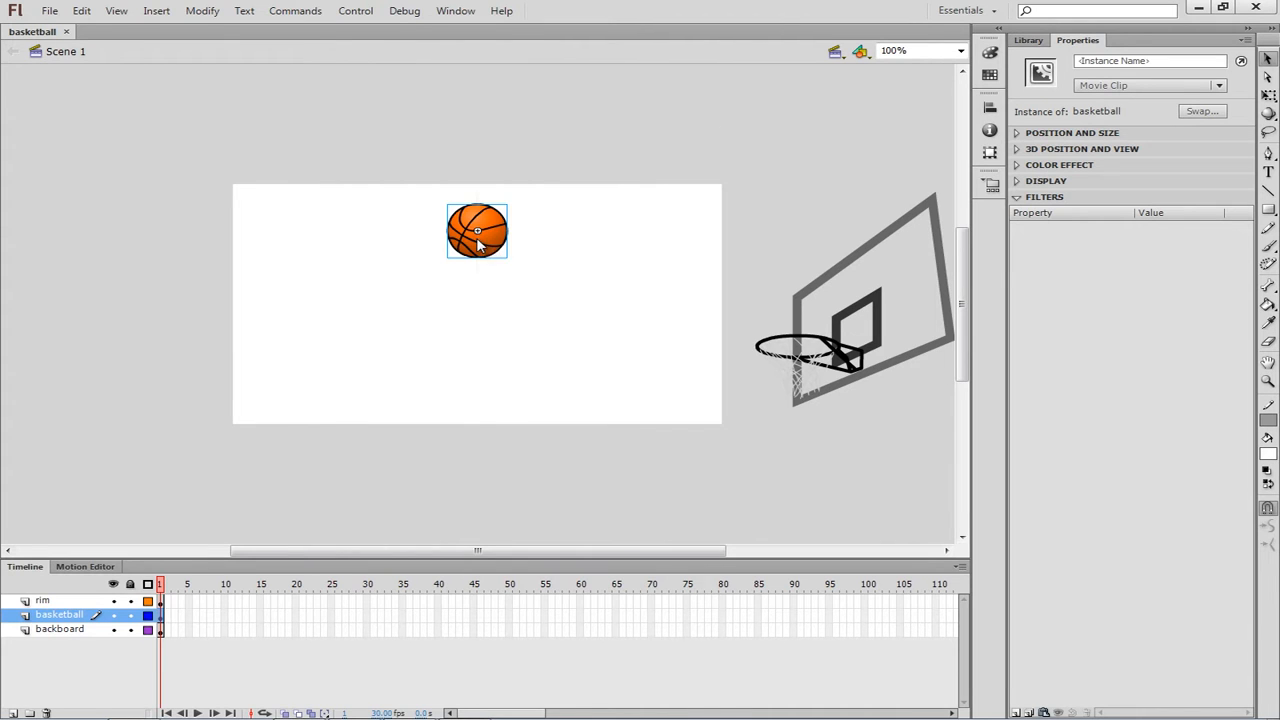
right_click(477, 244)
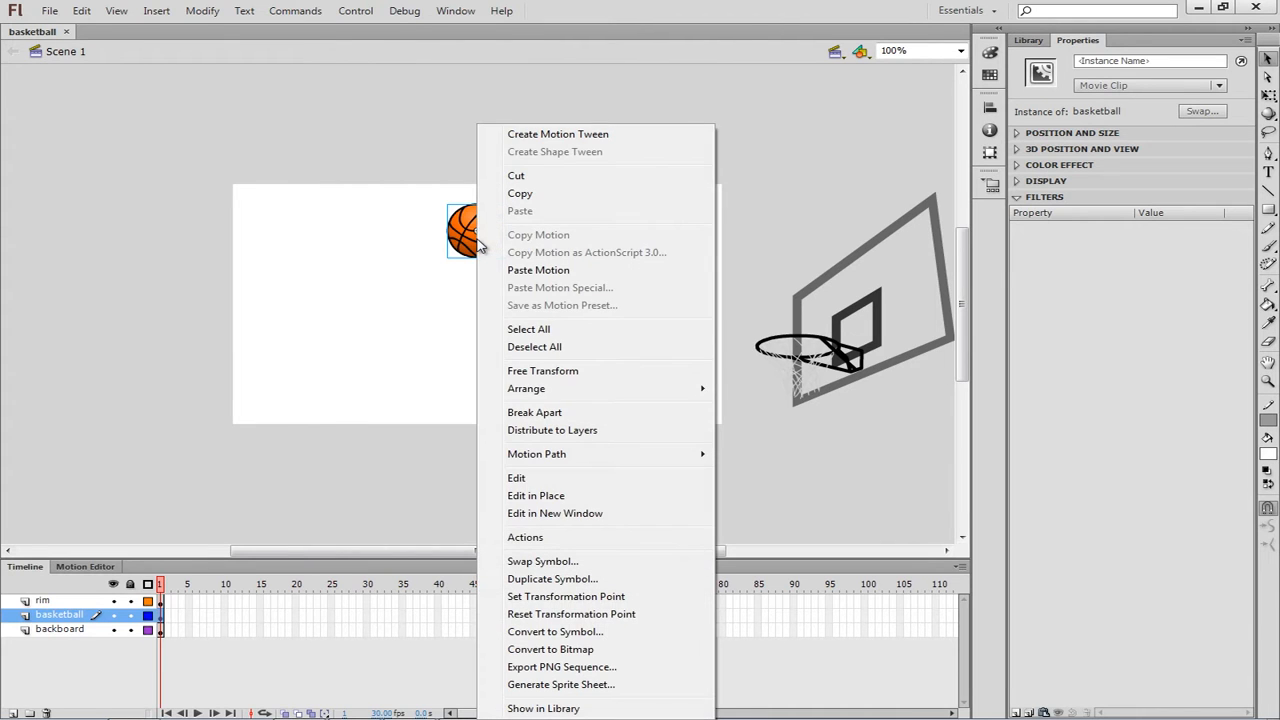
click(541, 137)
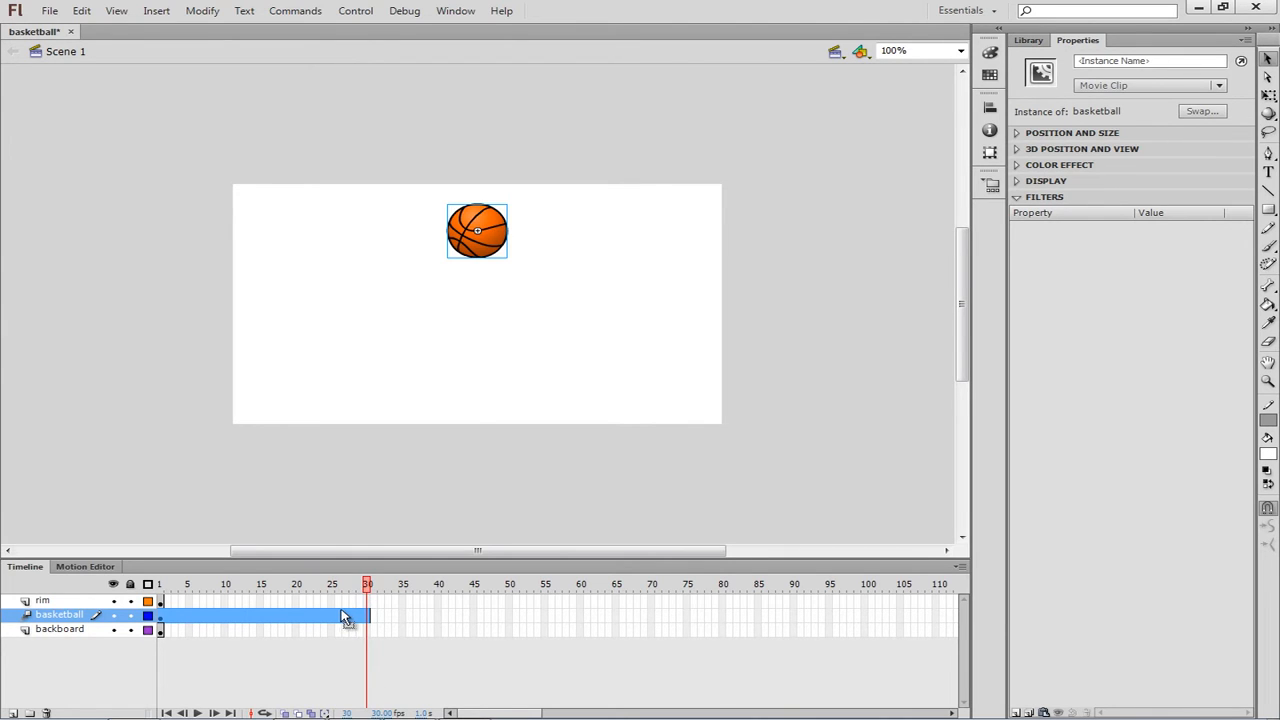
drag(334, 613, 422, 432)
drag(478, 245, 478, 416)
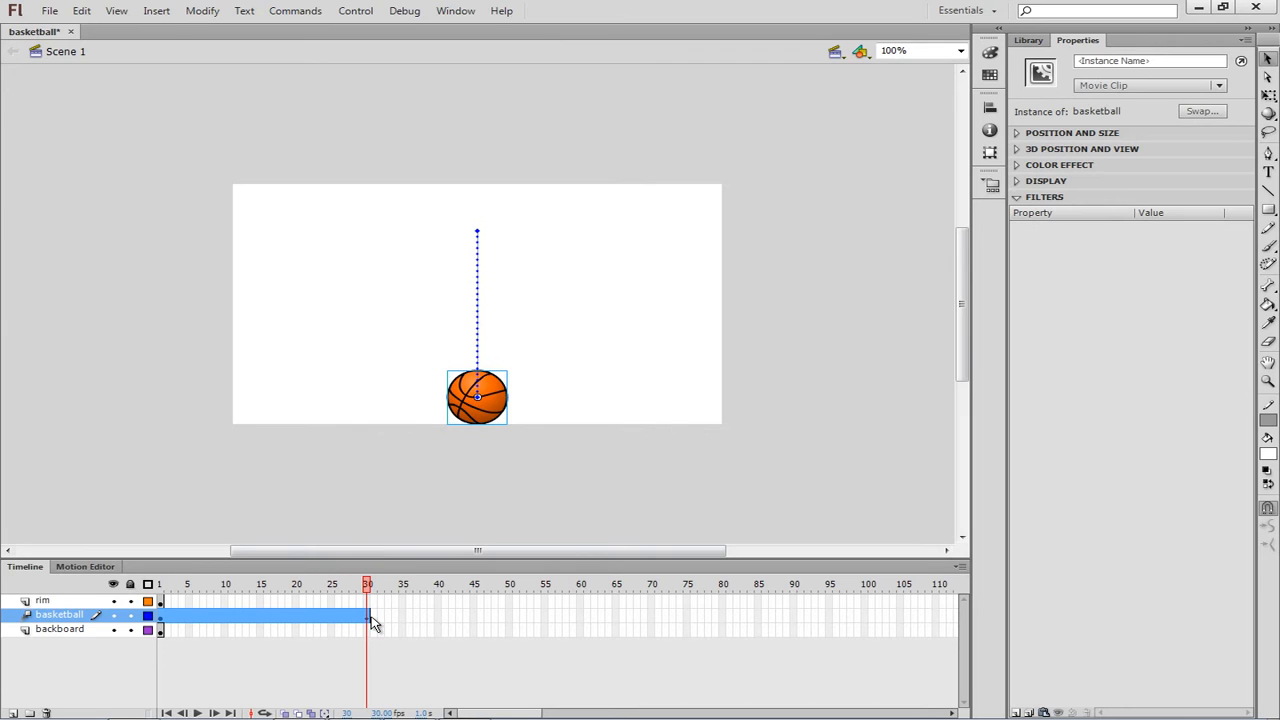
Duplicate the basketball layer's tween span from frames 1–30 so that the copy fills frames 31 to 60
click(163, 615)
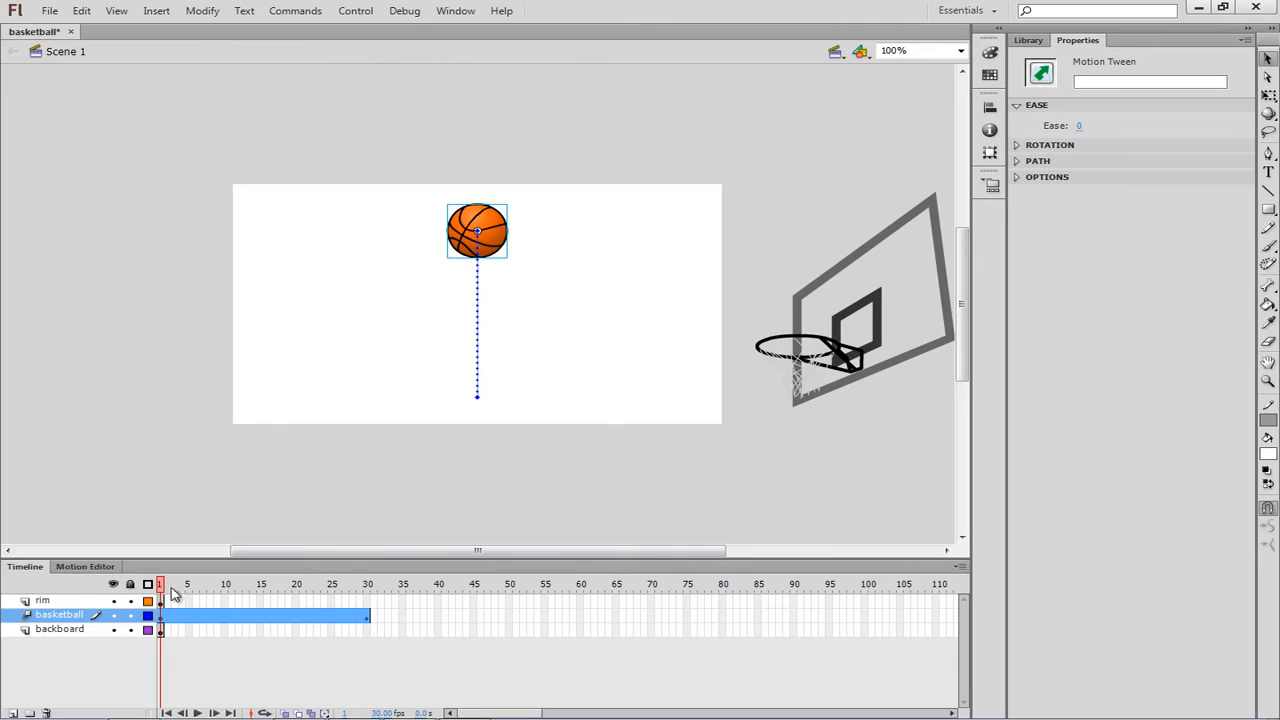
drag(162, 585, 162, 625)
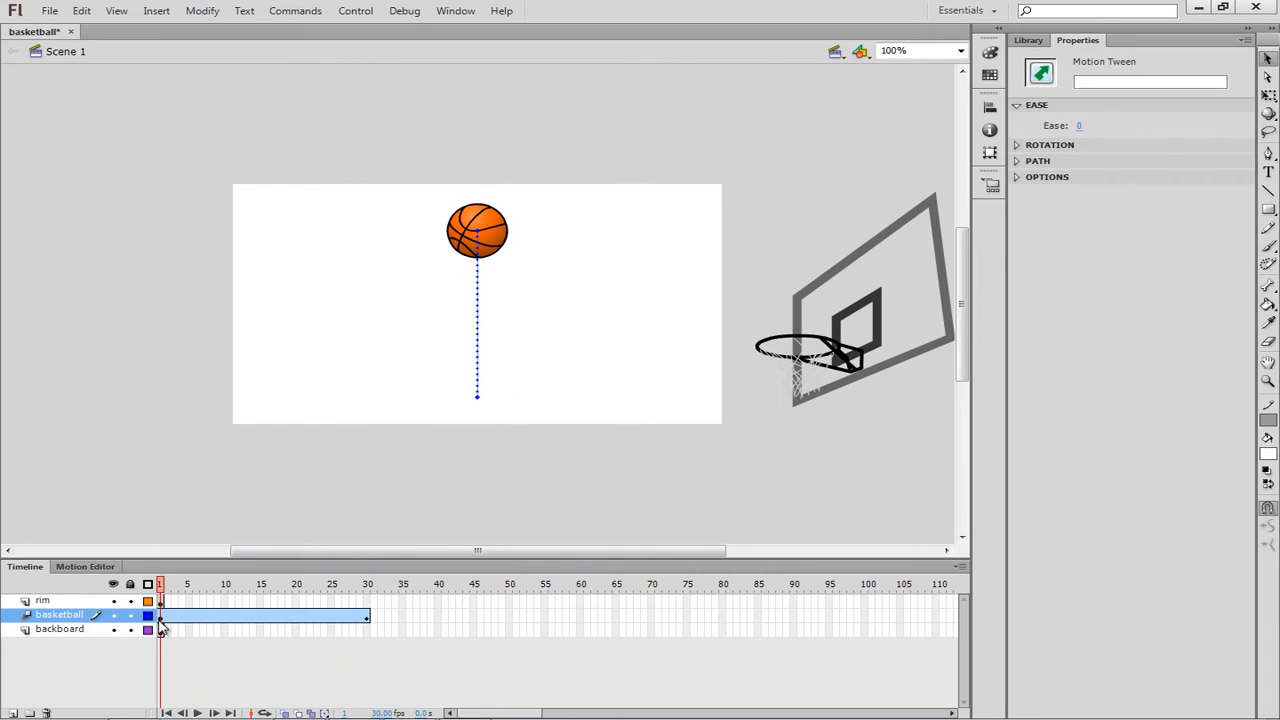
click(161, 621)
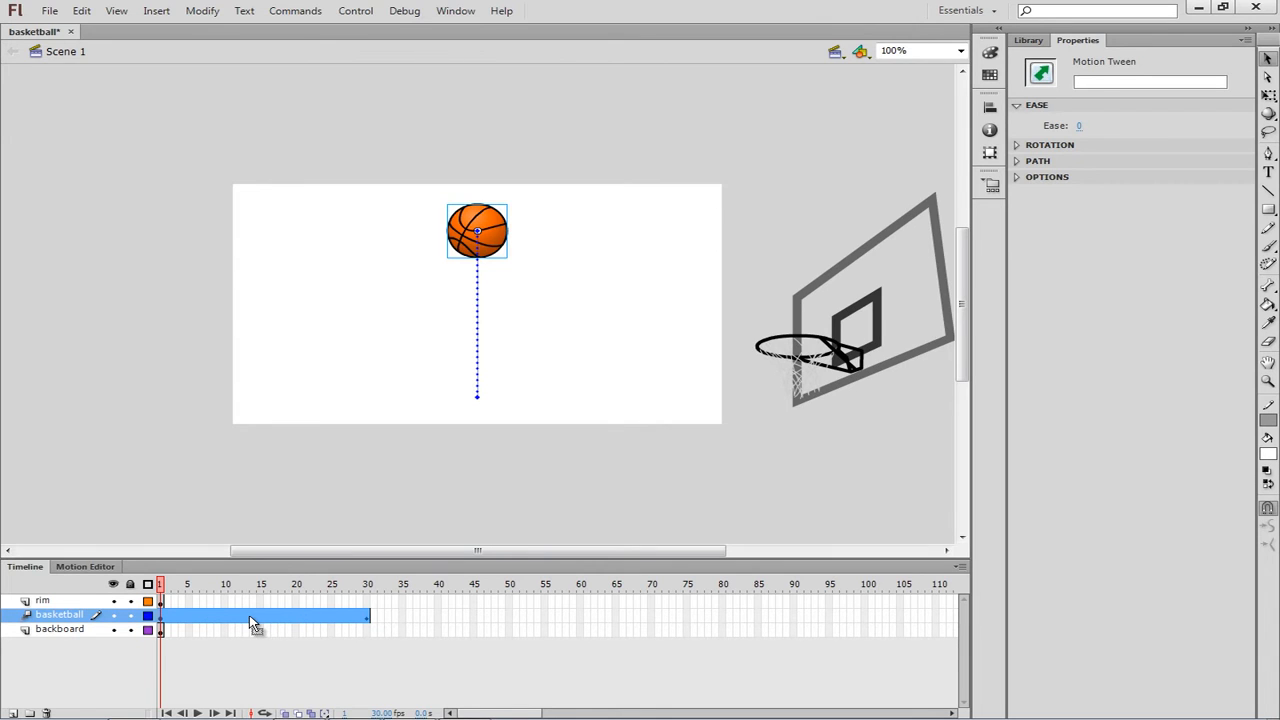
drag(250, 622, 206, 626)
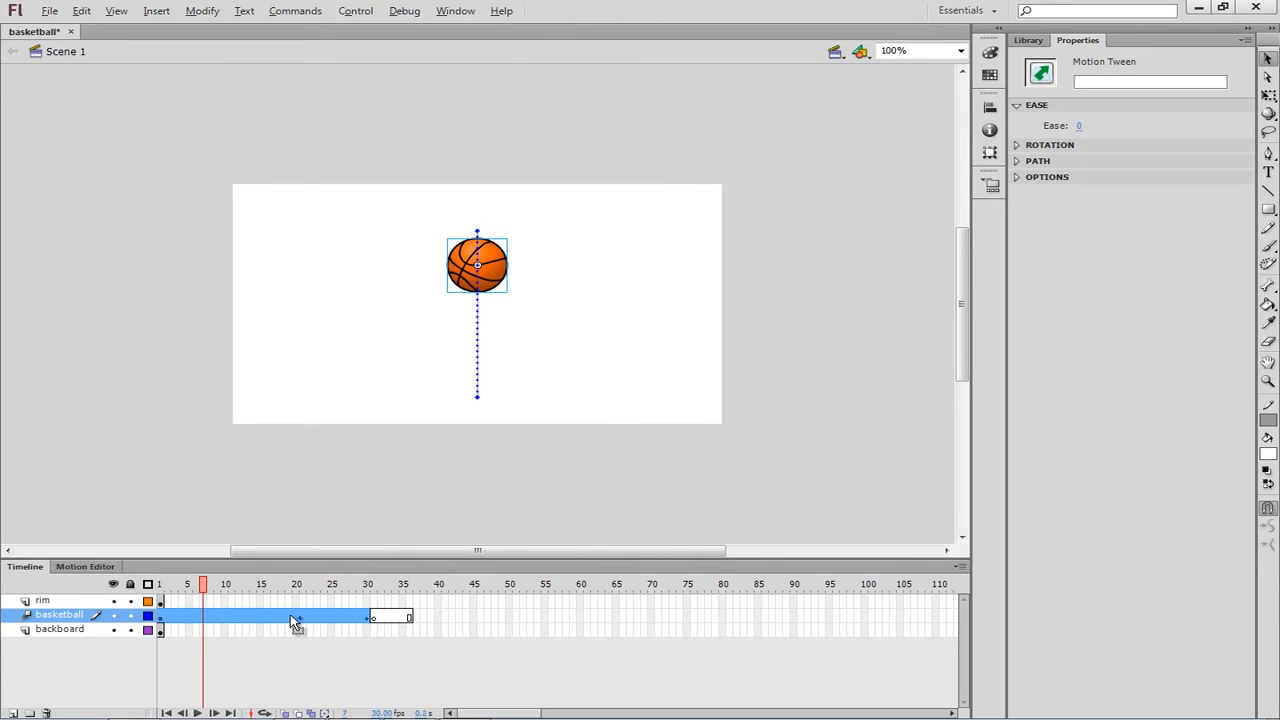
drag(290, 615, 503, 620)
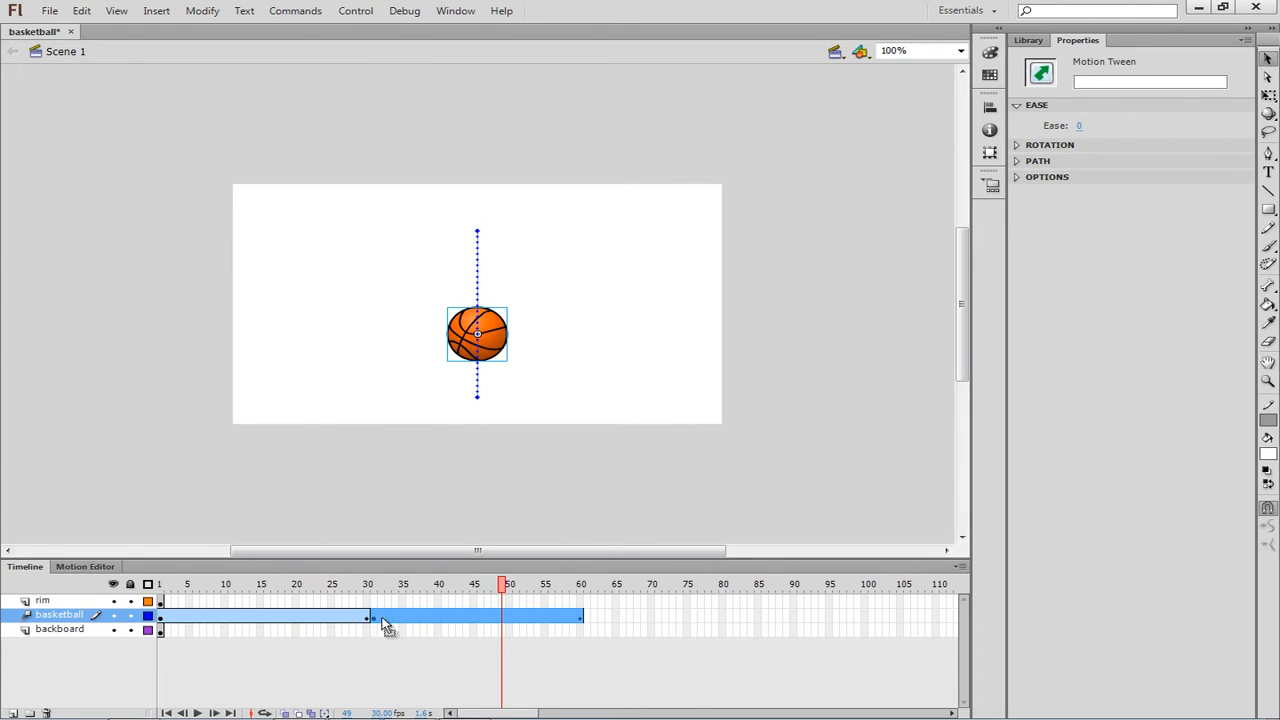
Scrub through both basketball tween spans between frames 1 and 60 to examine how the ball moves in each
click(468, 601)
click(385, 620)
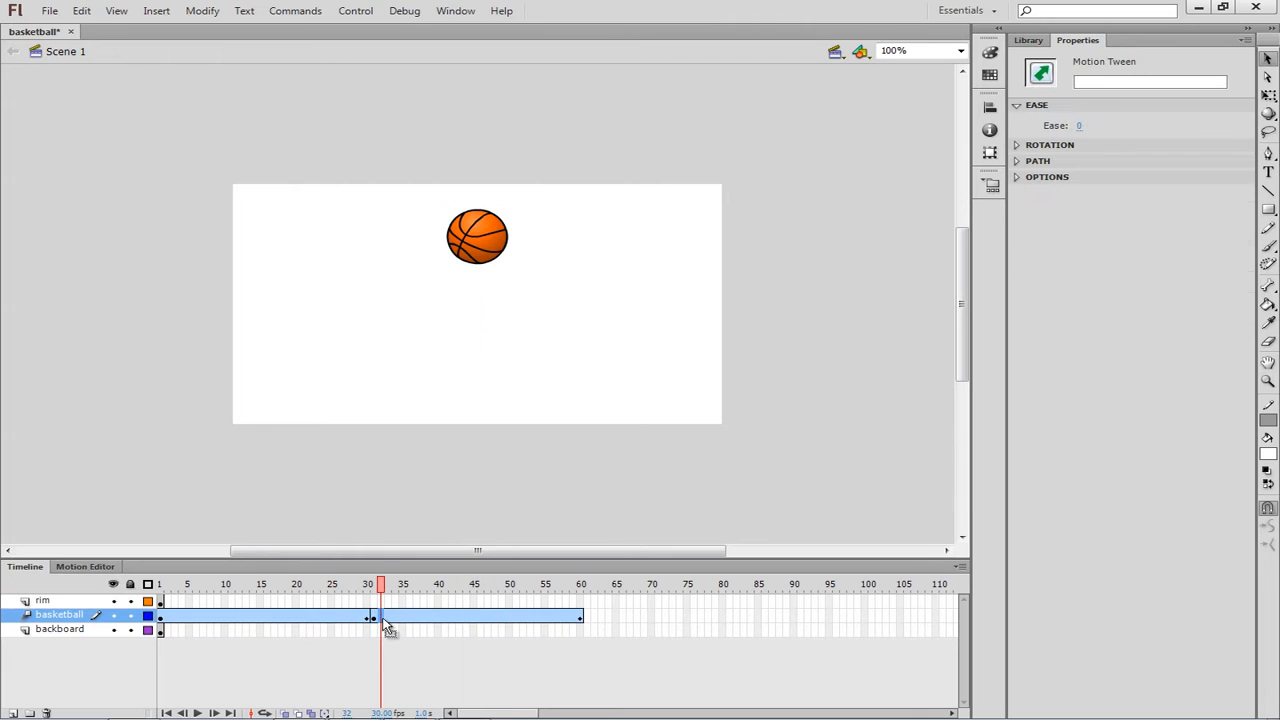
click(325, 618)
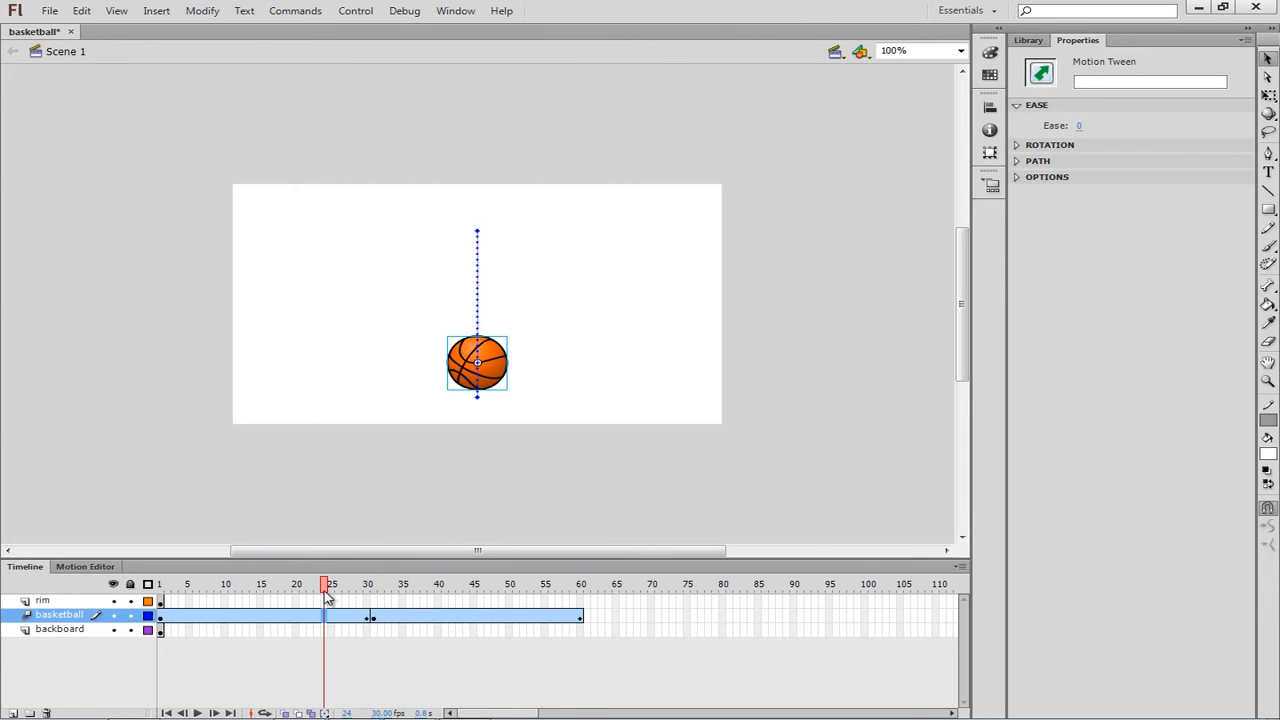
drag(328, 595, 585, 632)
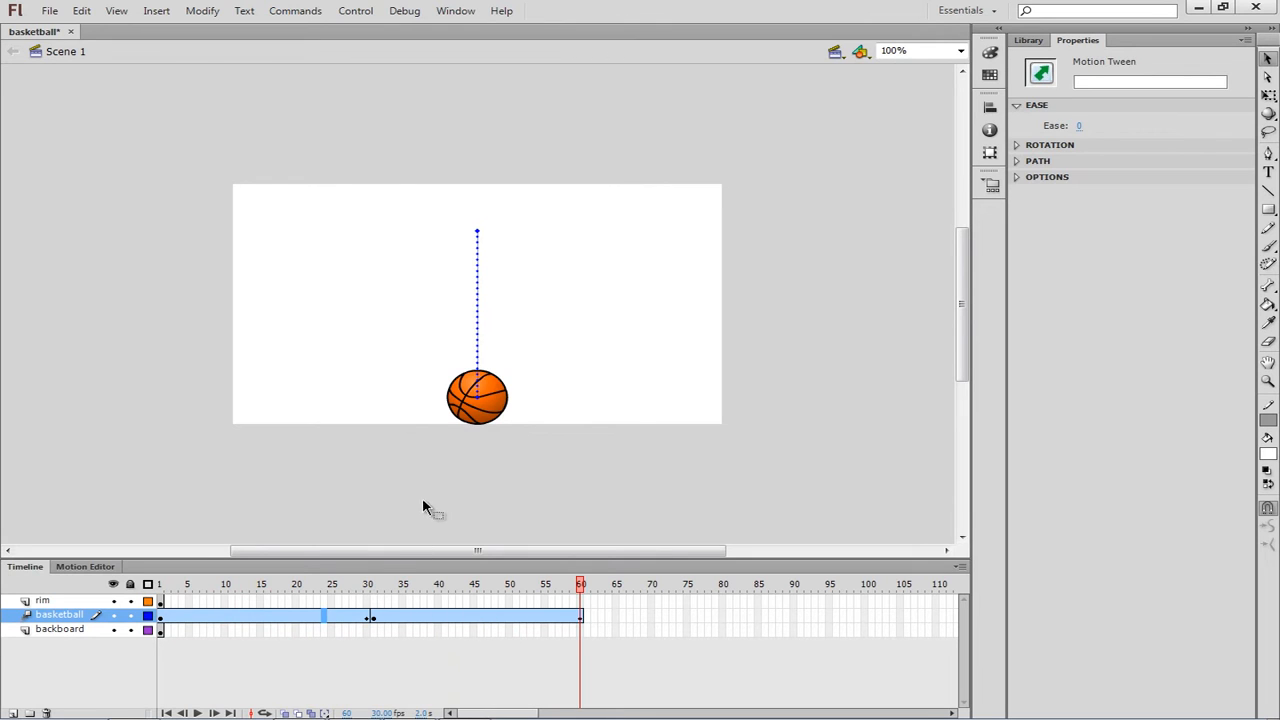
drag(585, 588, 583, 633)
click(394, 617)
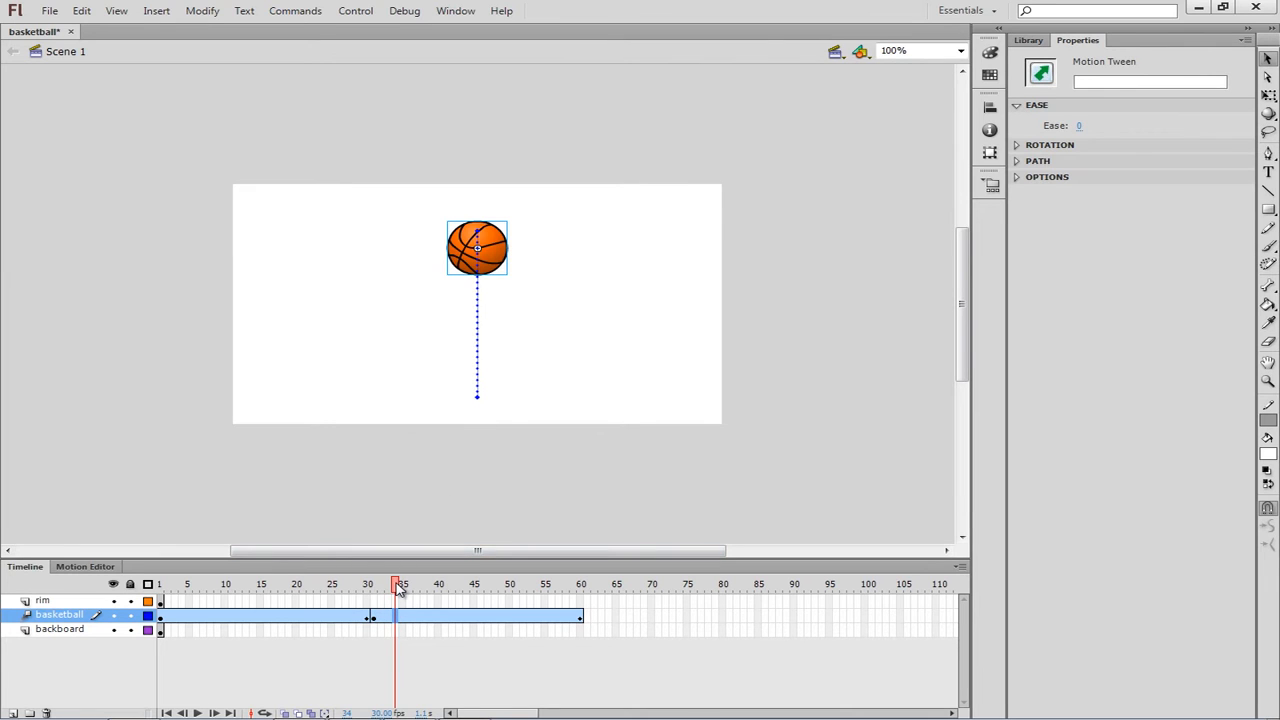
click(295, 617)
click(395, 617)
click(161, 617)
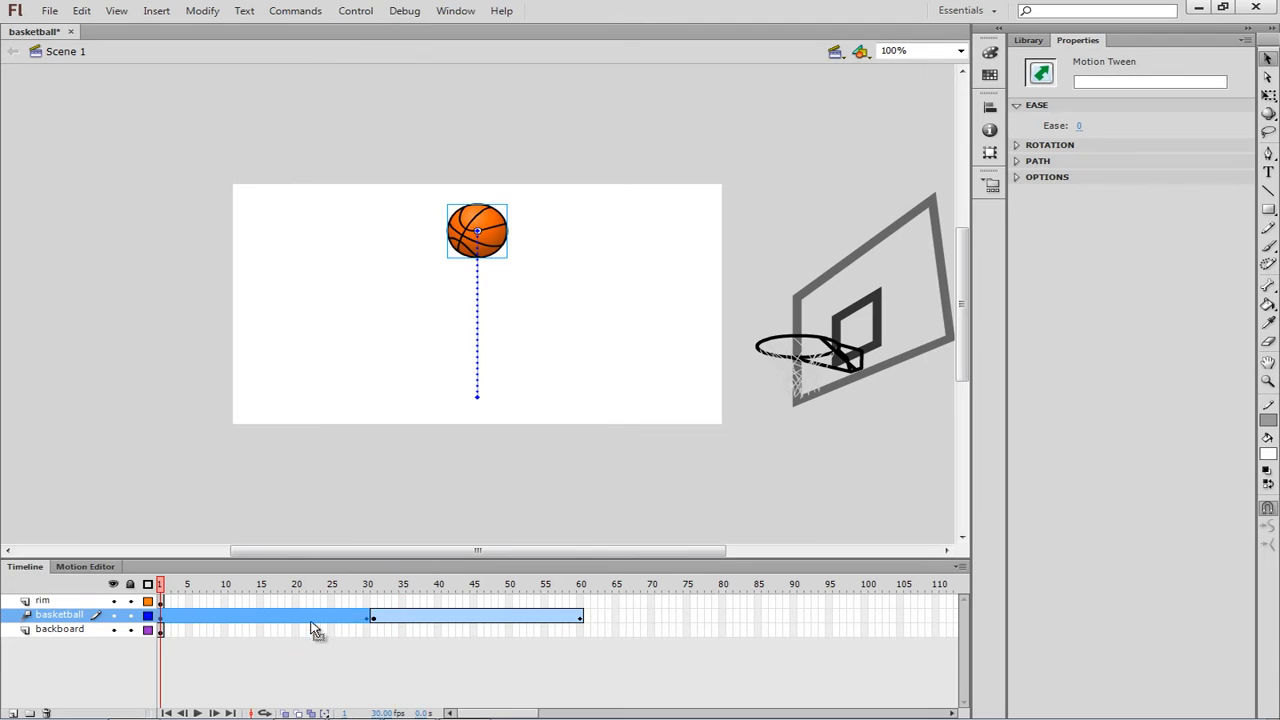
drag(163, 603, 375, 617)
Reverse the keyframes of the second basketball tween span at frame 31 and scrub through it to frame 60
click(377, 620)
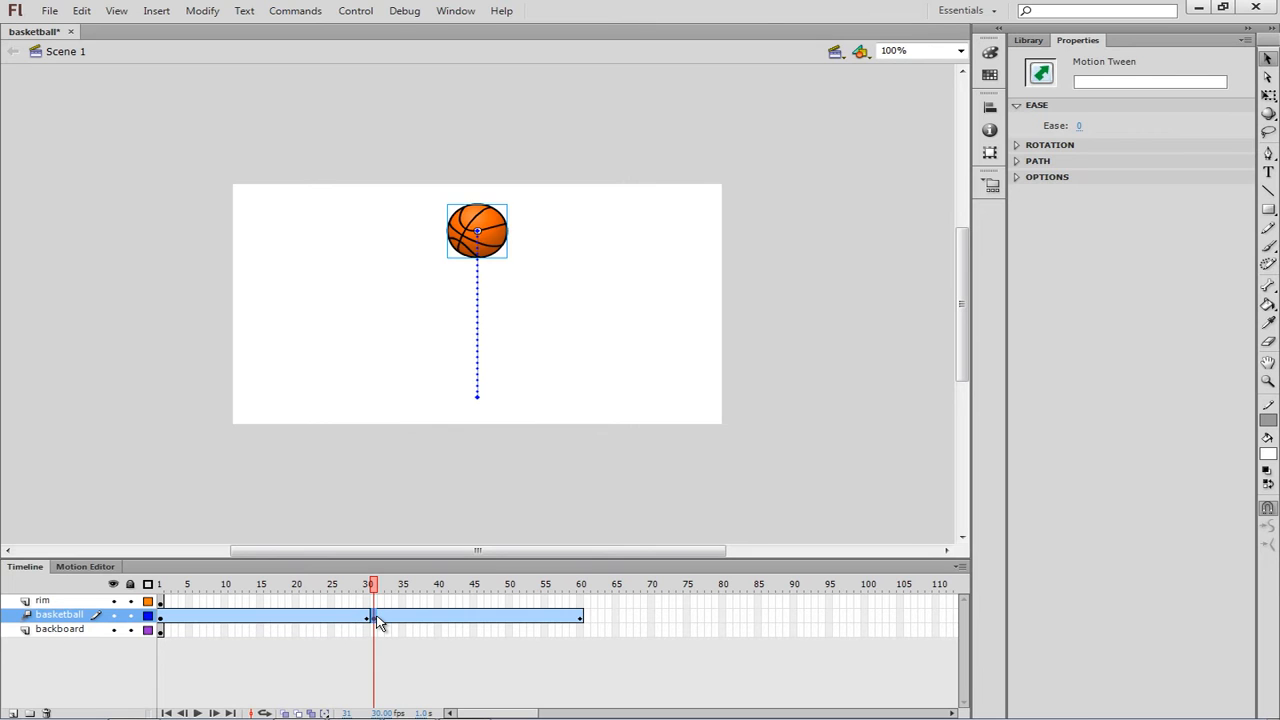
right_click(377, 620)
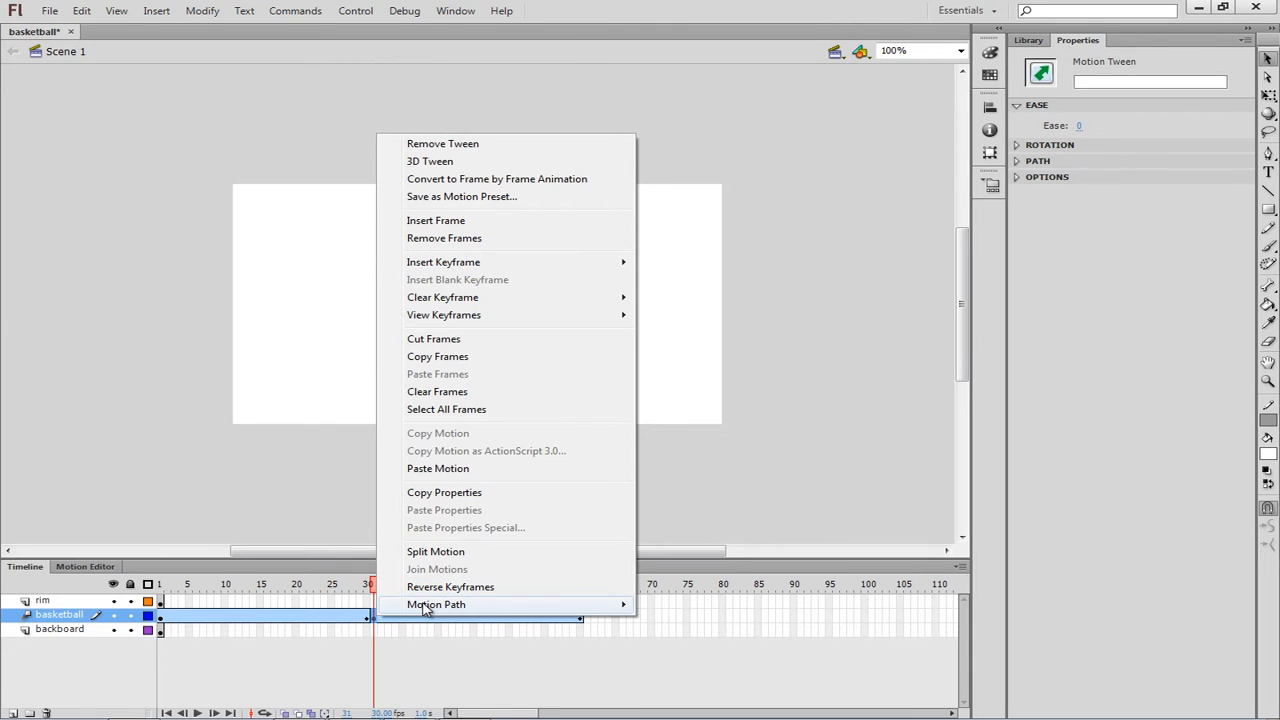
mouse_move(425, 612)
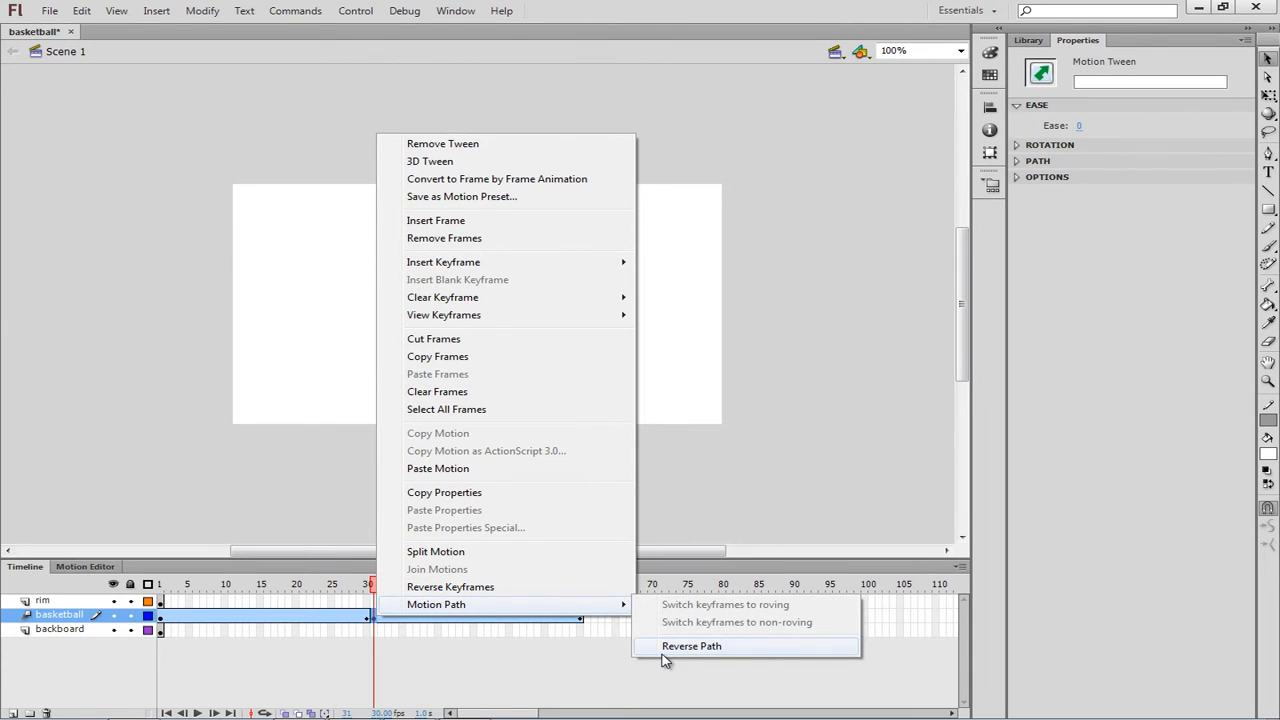
click(503, 595)
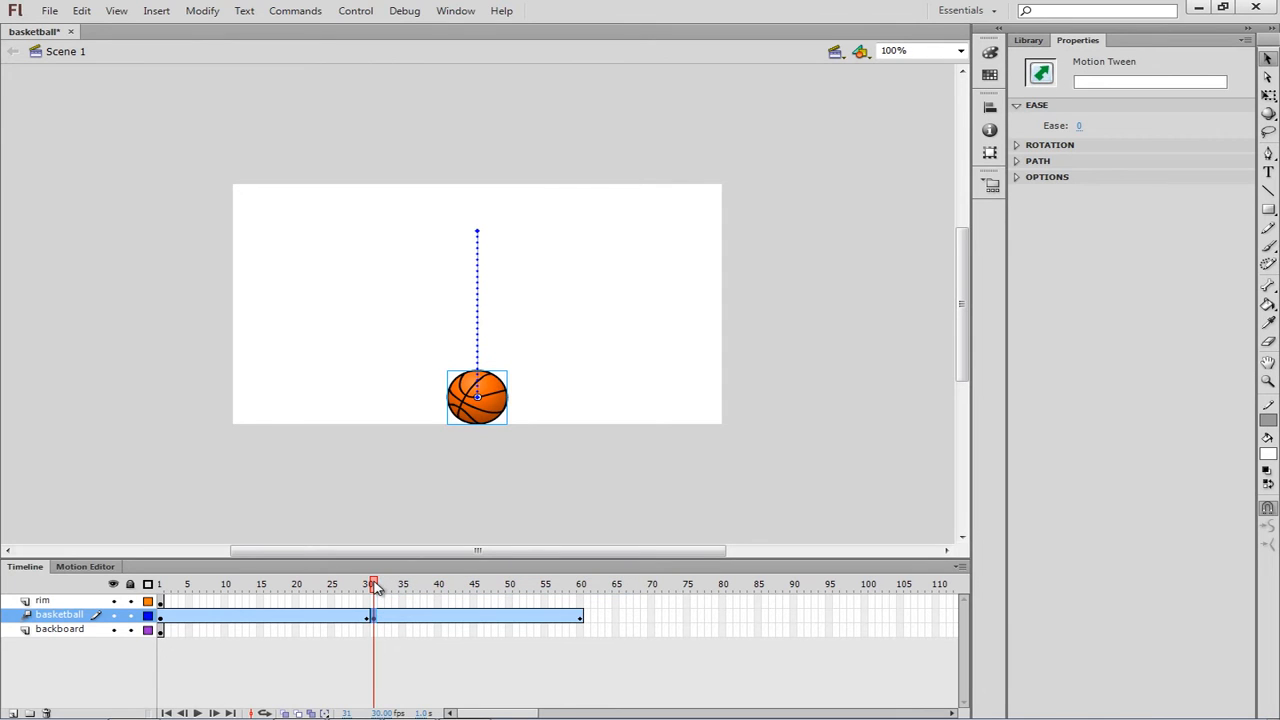
drag(376, 588, 587, 632)
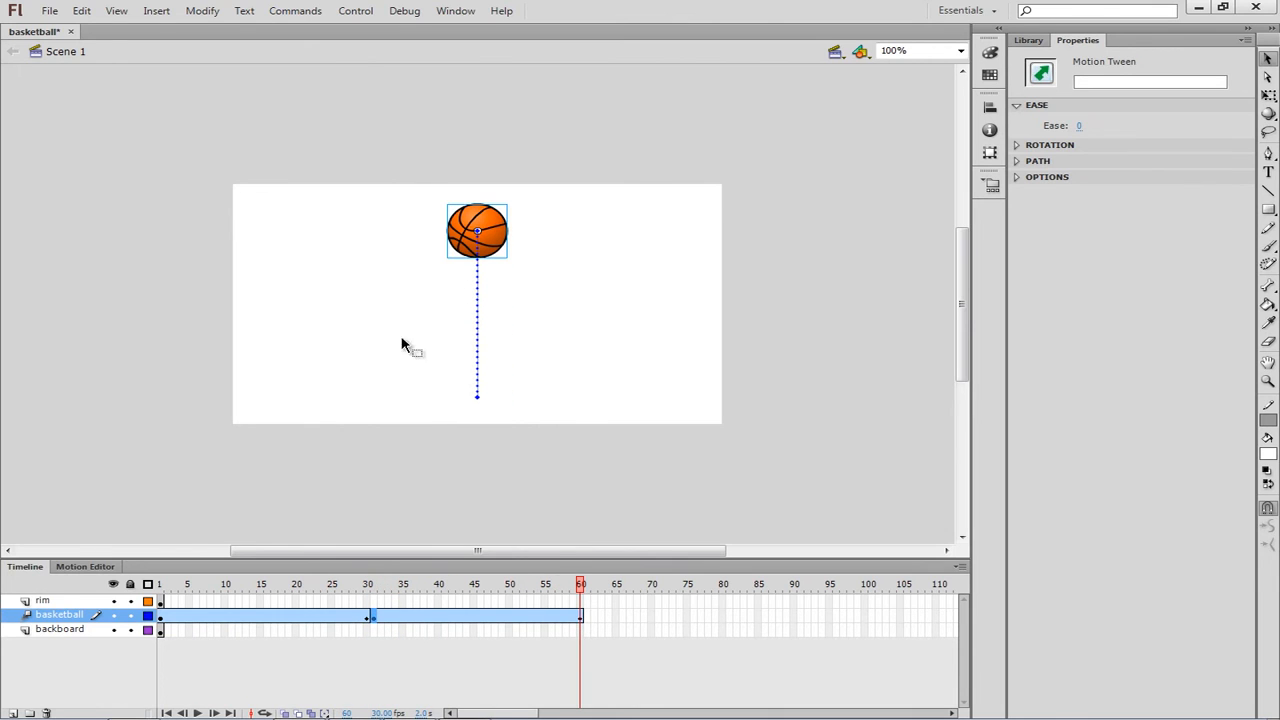
Test the movie in Flash Professional to watch the bouncing ball, and close the preview window
click(368, 13)
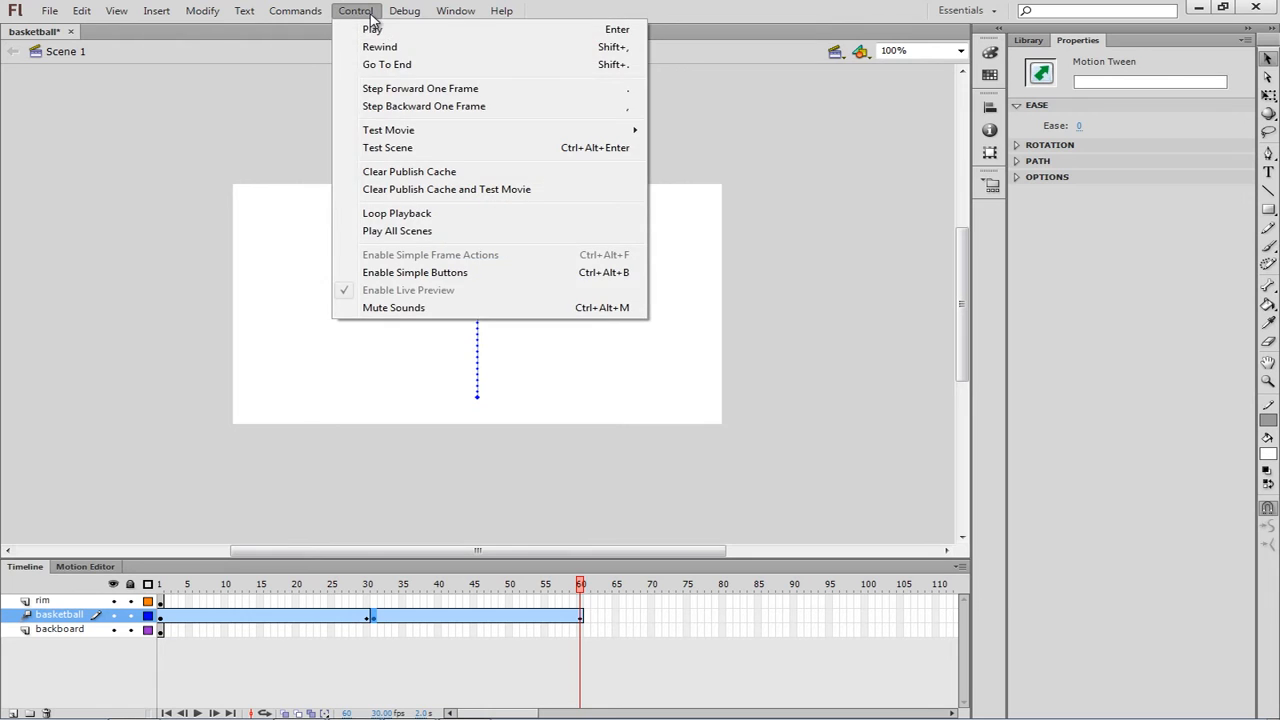
mouse_move(416, 137)
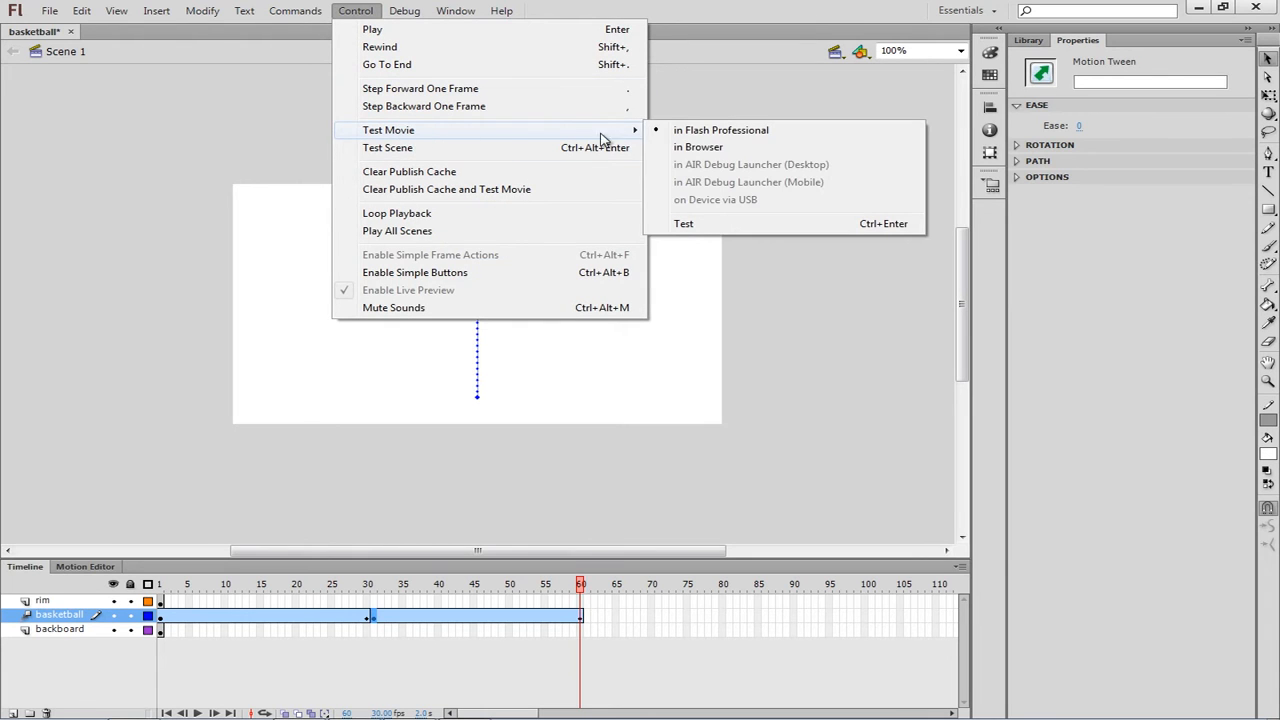
click(685, 135)
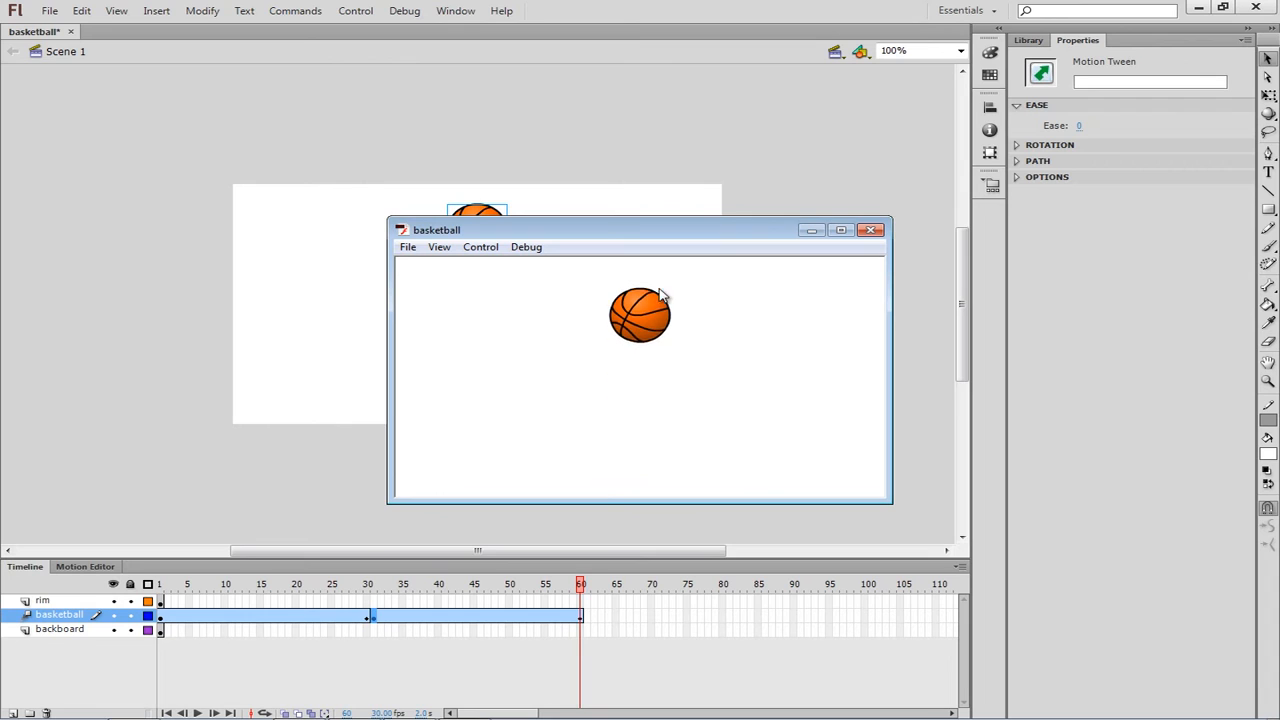
click(871, 233)
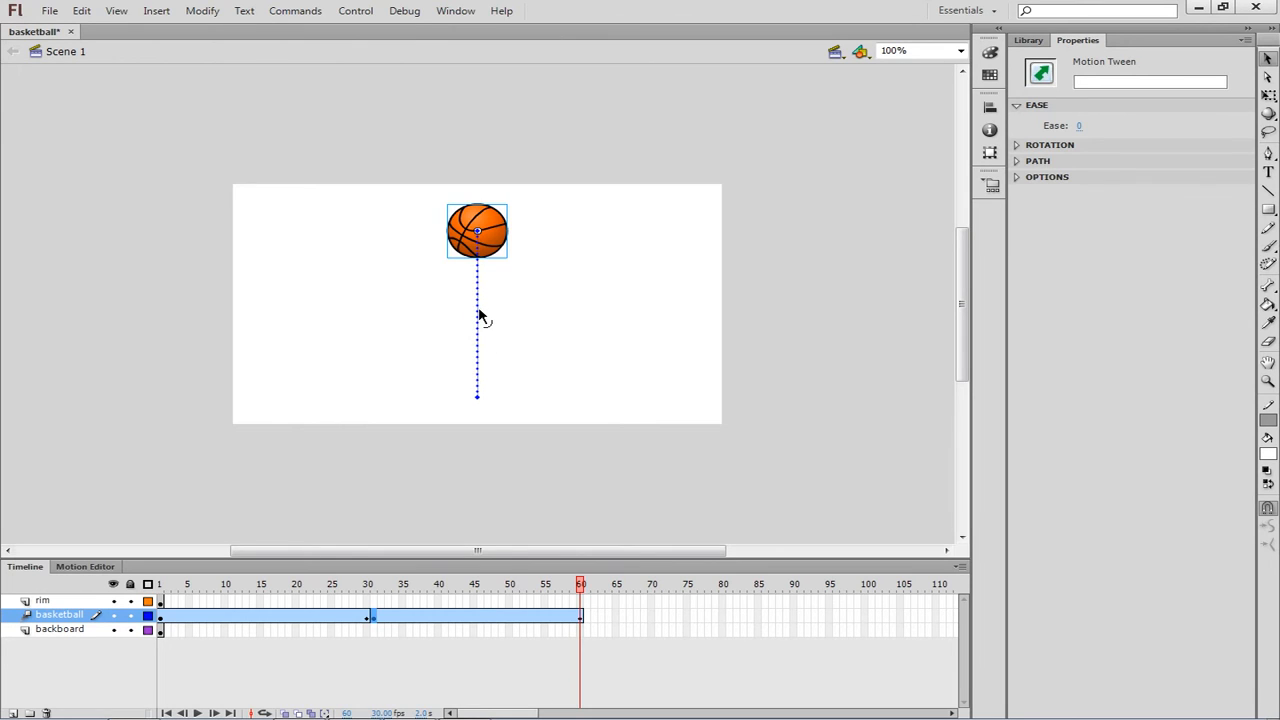
Select the basketball's first tween span at frame 1 and set its ease to 100 out
click(478, 316)
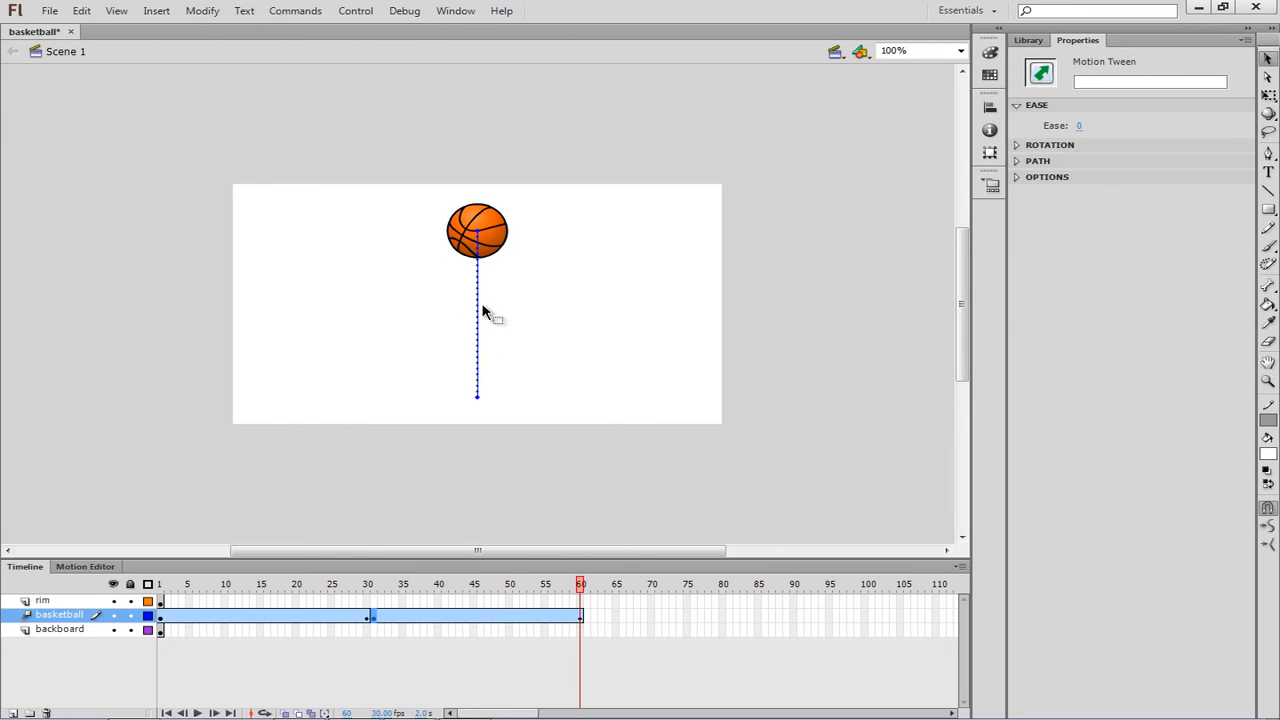
click(493, 253)
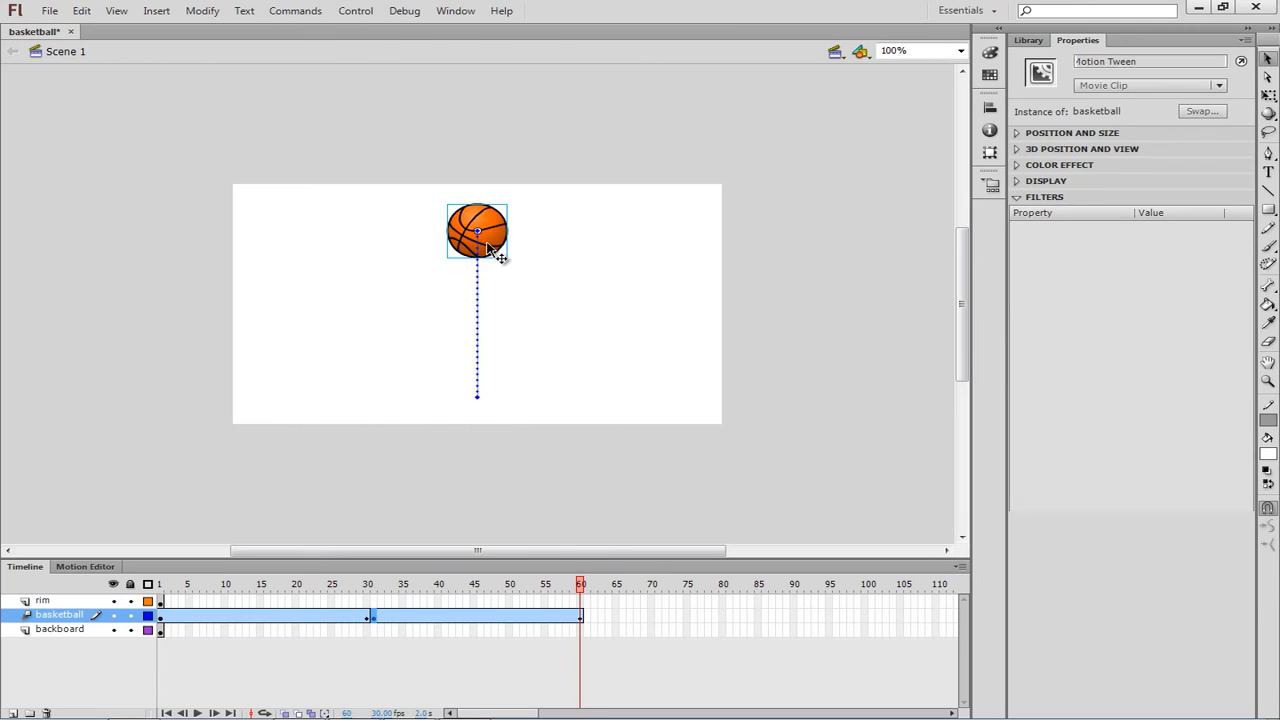
click(167, 616)
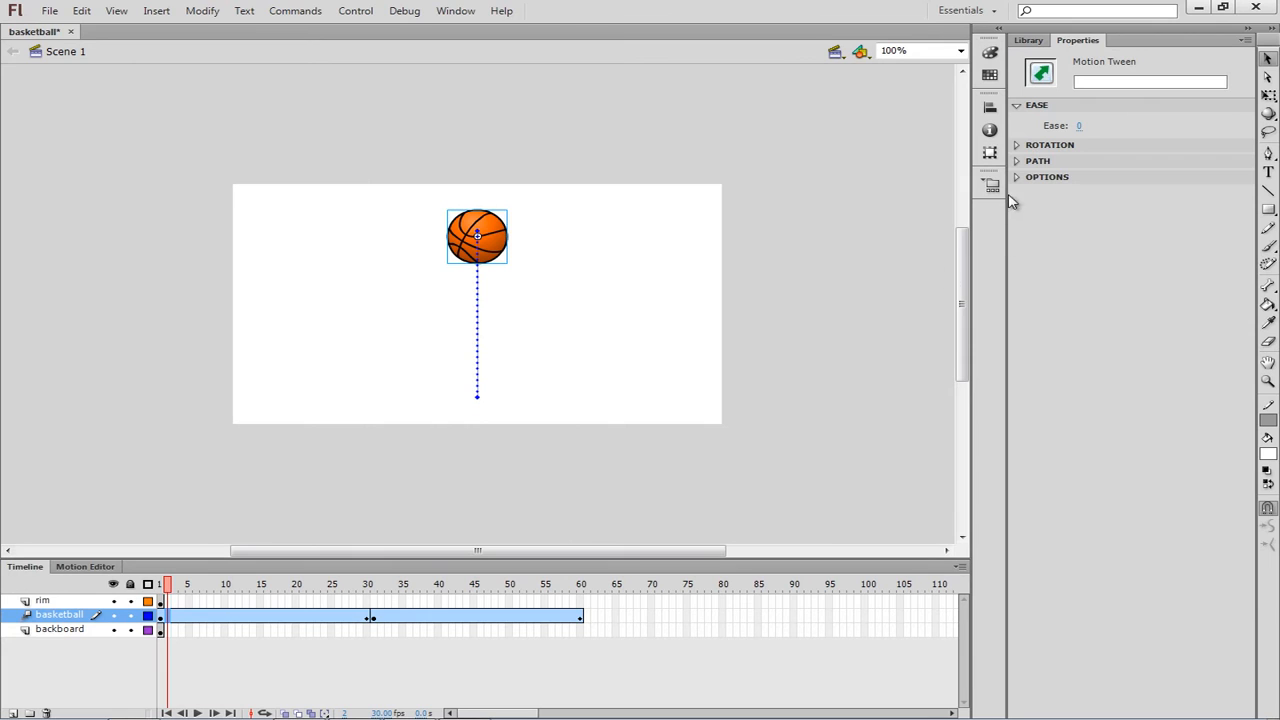
click(388, 617)
click(182, 616)
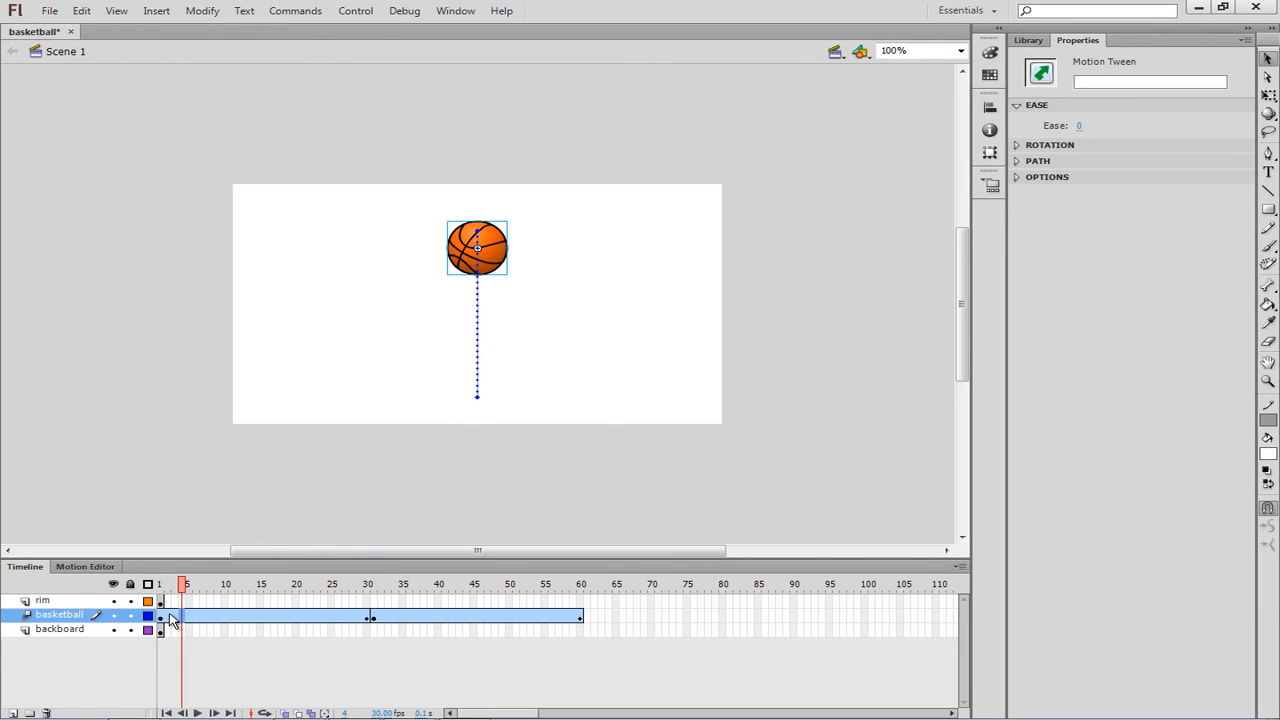
click(170, 618)
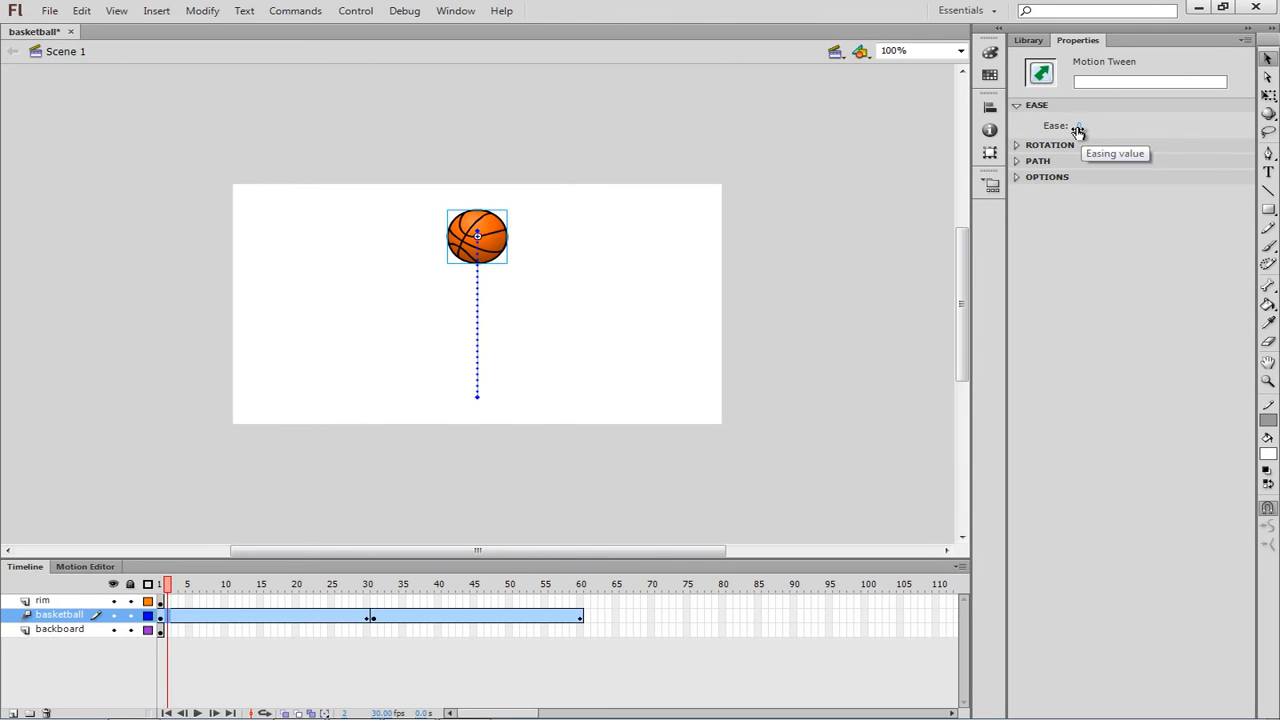
click(162, 615)
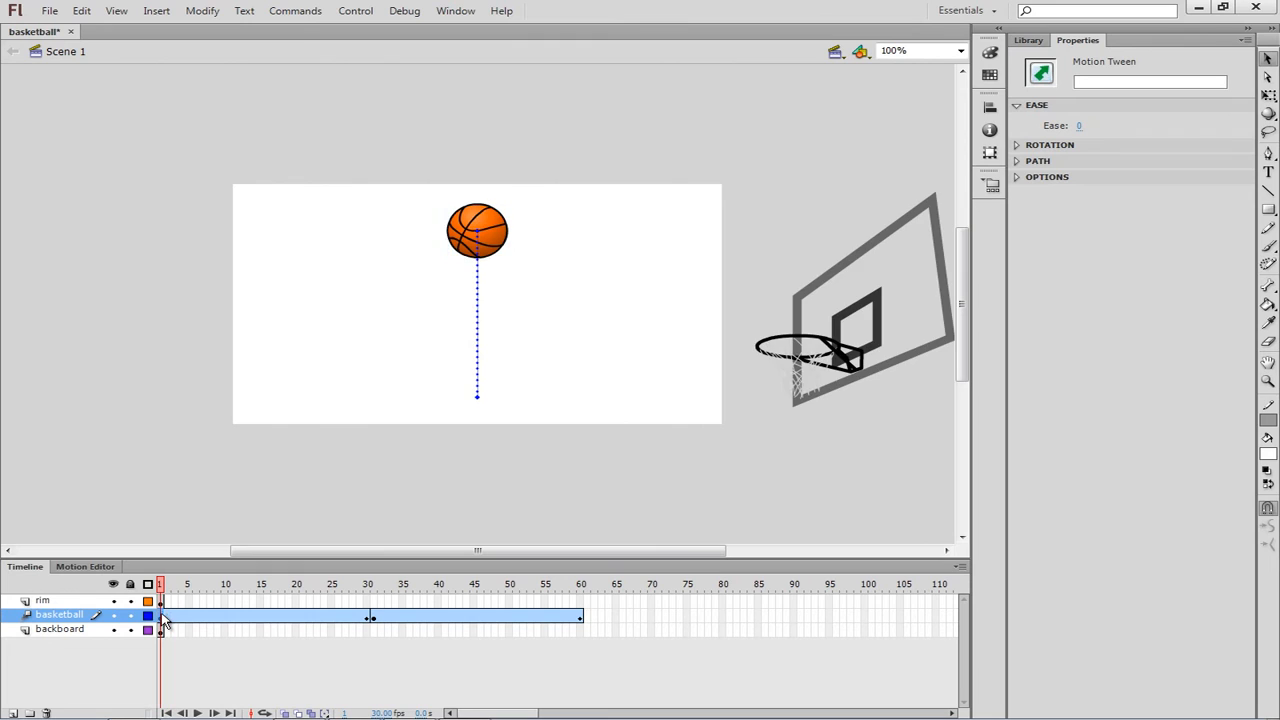
click(162, 617)
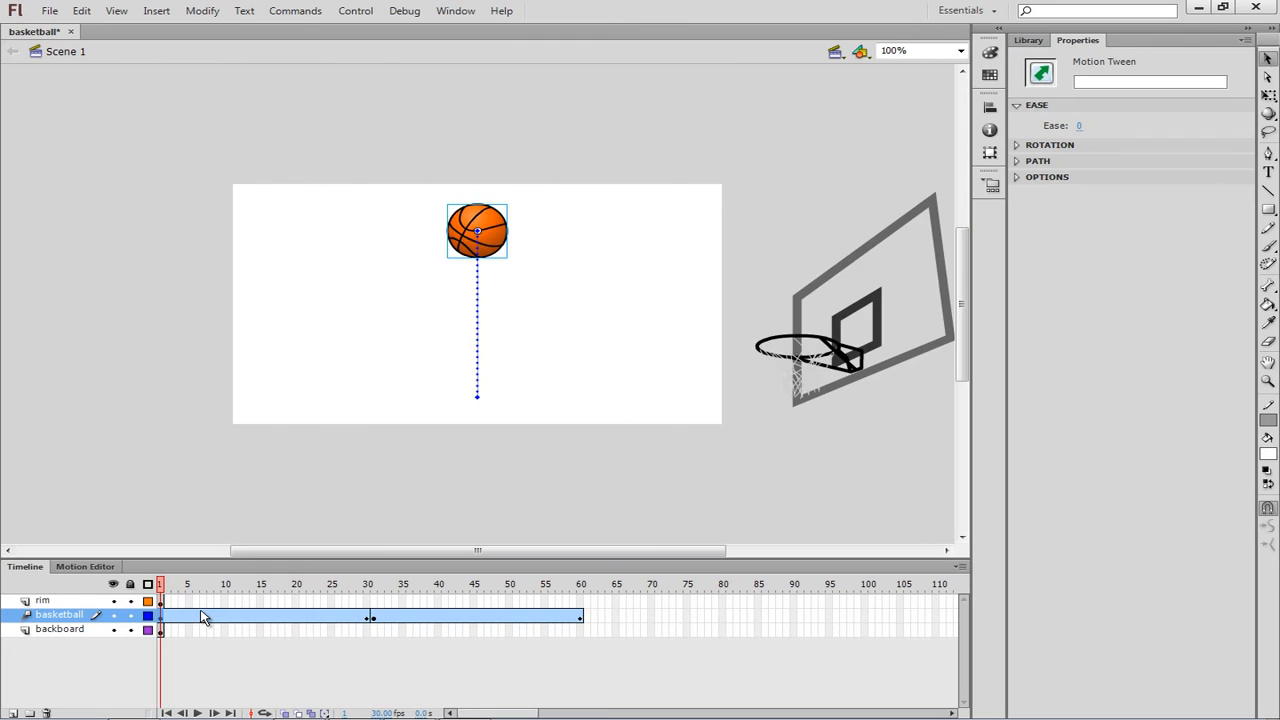
click(1080, 127)
drag(1178, 133, 1186, 137)
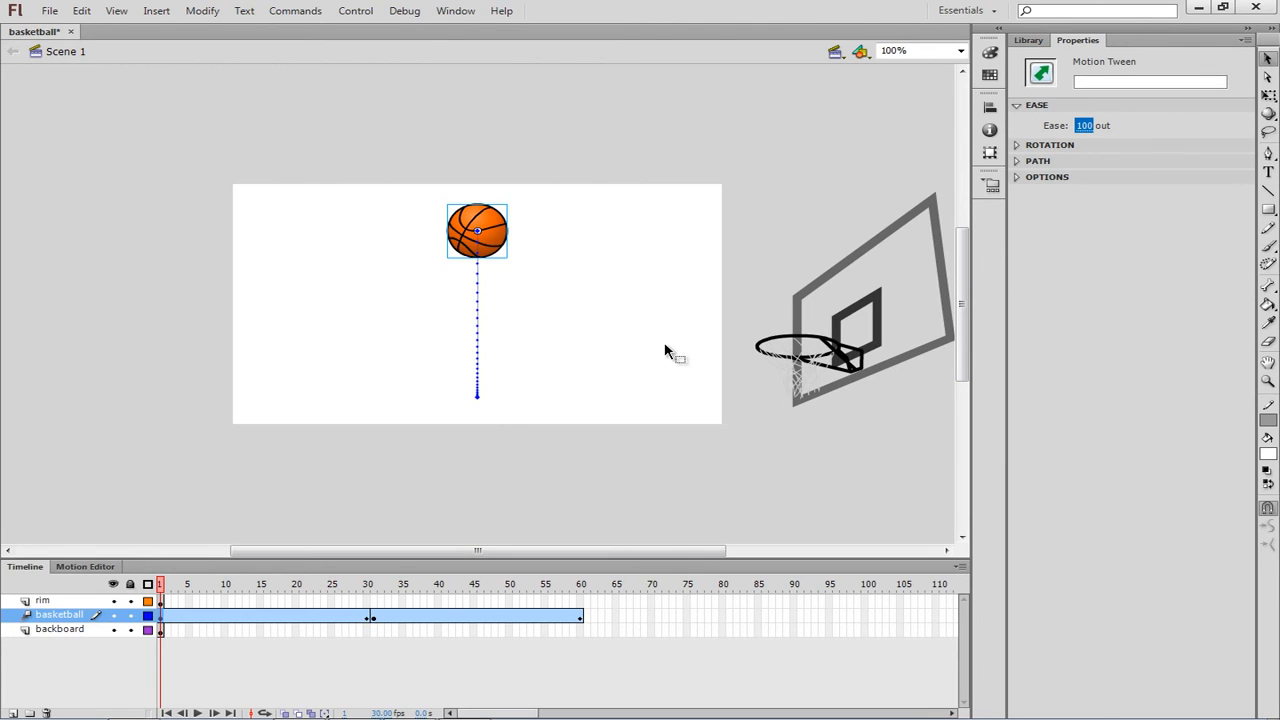
Reset the first tween span's ease to 0 and try a positive ease value again
text(0)
key(Return)
drag(1080, 127, 1103, 135)
drag(1180, 142, 1194, 146)
drag(161, 587, 160, 630)
Set the ease of the basketball's first tween span to -100 in
click(1084, 126)
drag(1052, 126, 975, 132)
drag(918, 133, 918, 133)
Test the movie in Flash Professional to check the eased drop of the ball, and close the preview window
click(353, 13)
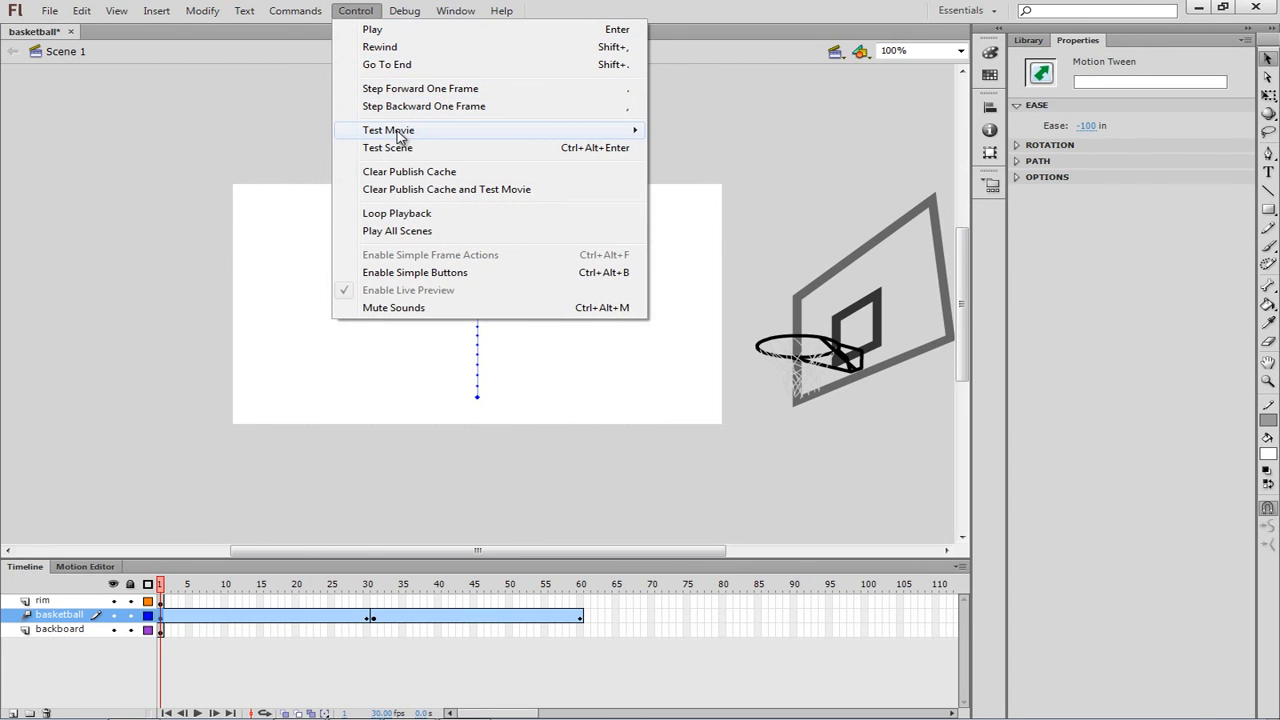
click(716, 131)
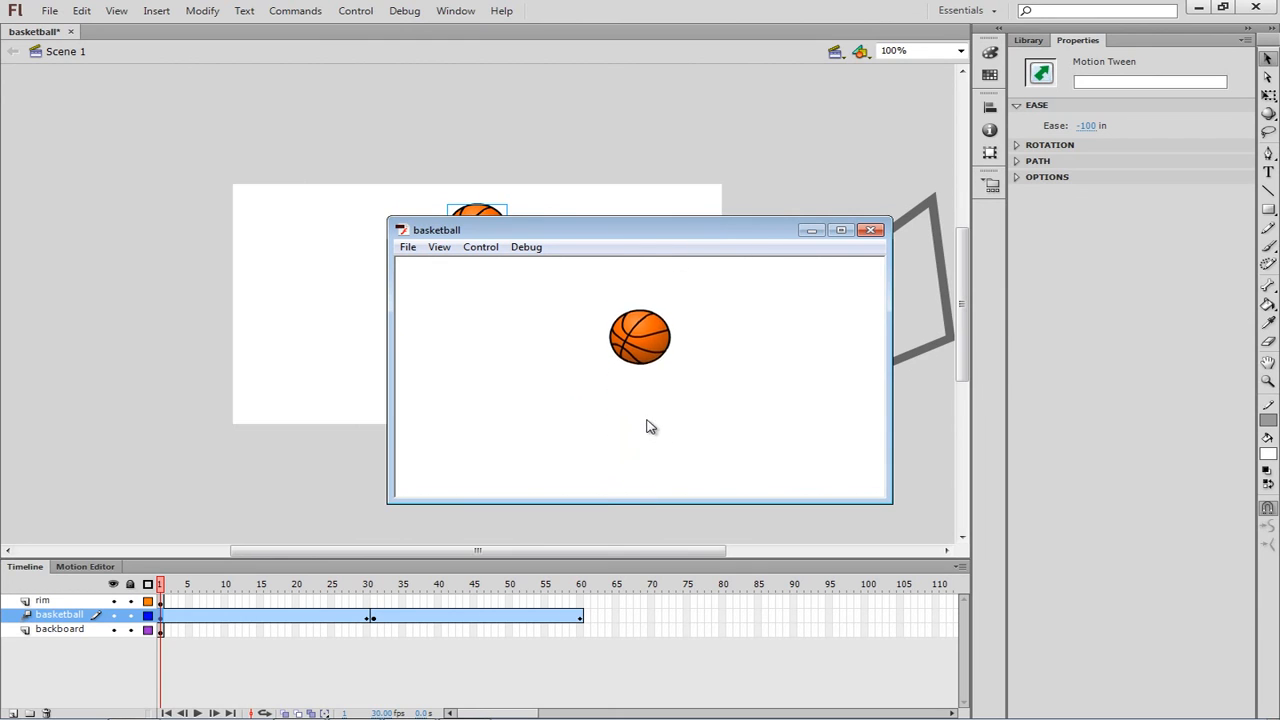
click(871, 231)
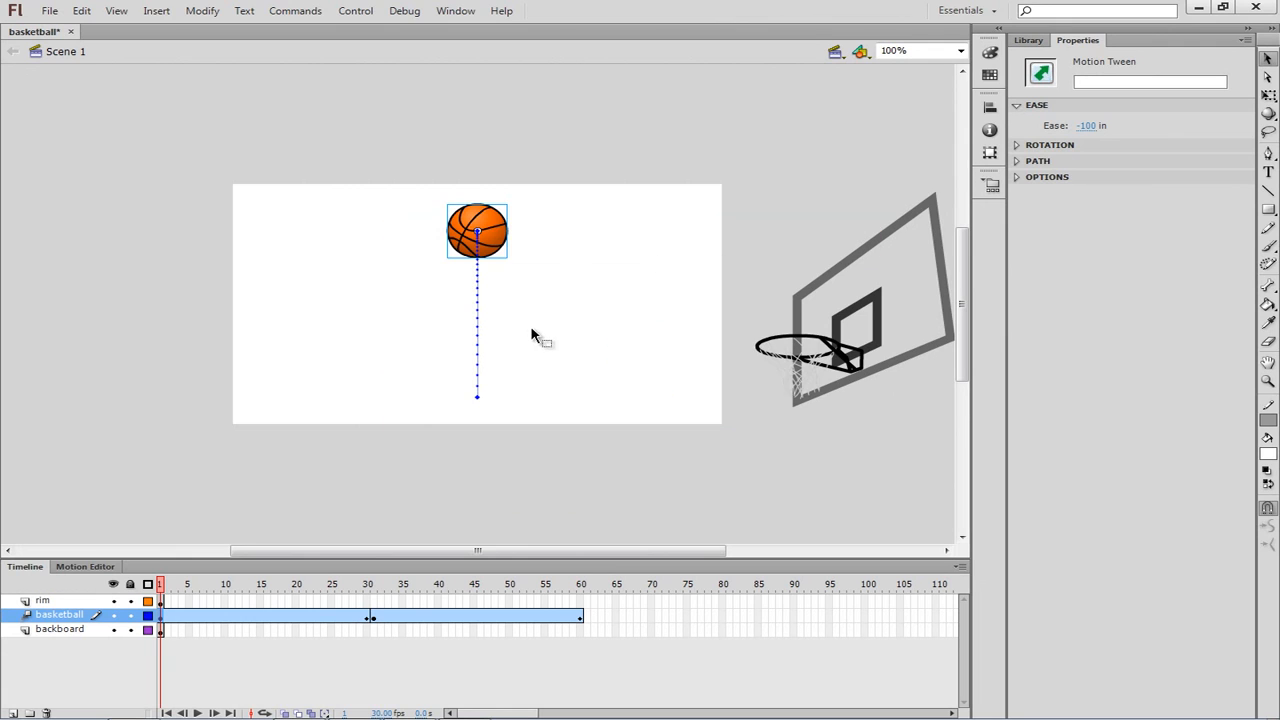
Select the basketball's second tween span at frame 31 and set its ease to 100 out
click(373, 619)
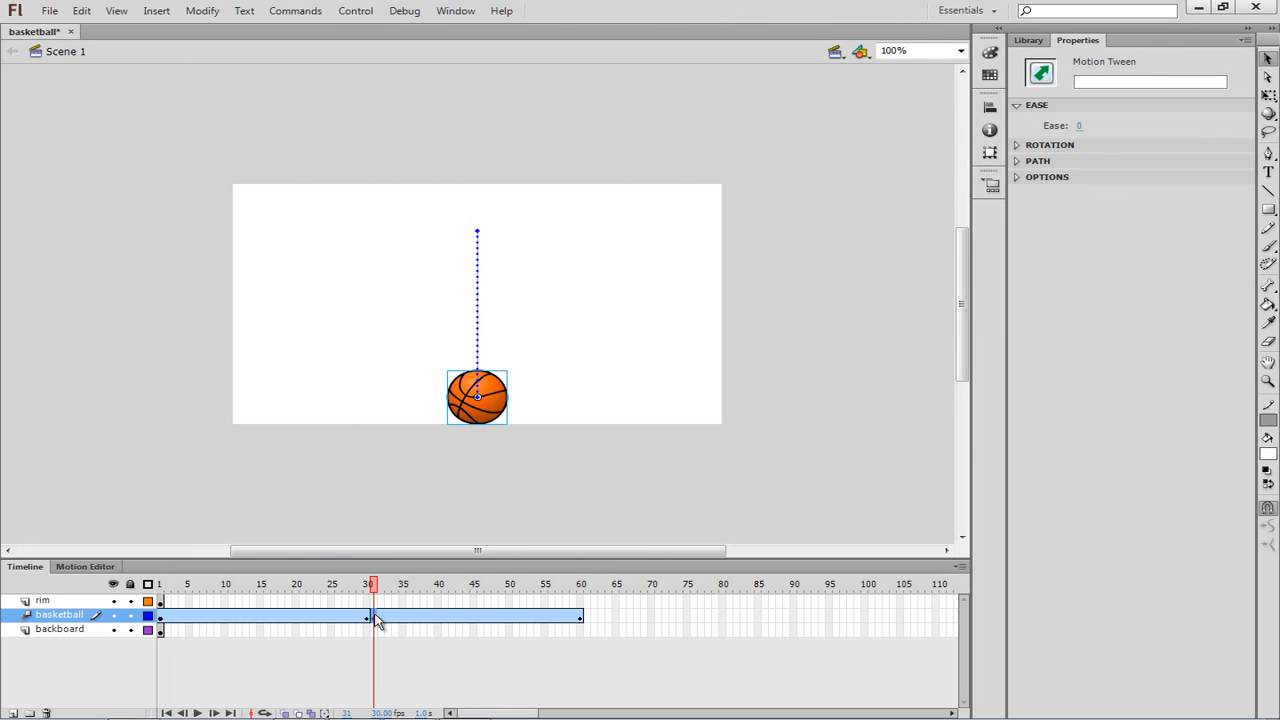
click(1078, 126)
drag(1094, 127, 1187, 134)
Test the movie in Flash Professional to check the full bounce with easing on both tween spans
click(362, 15)
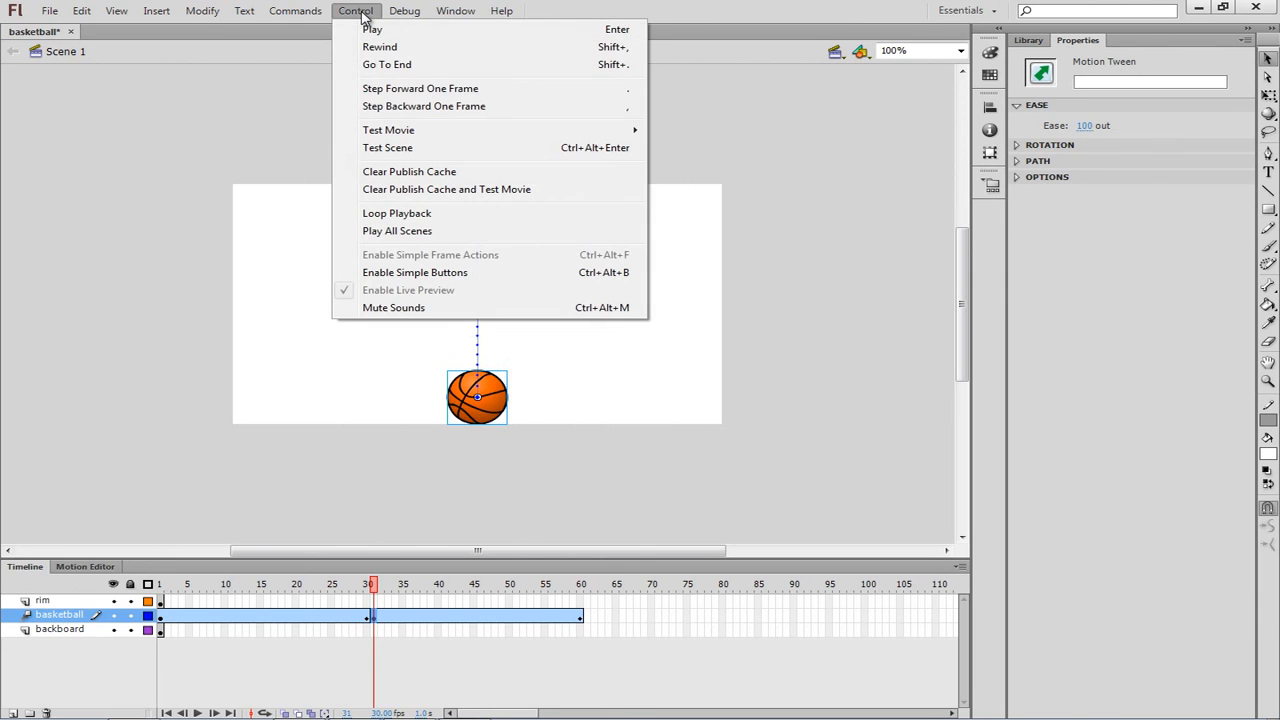
mouse_move(390, 134)
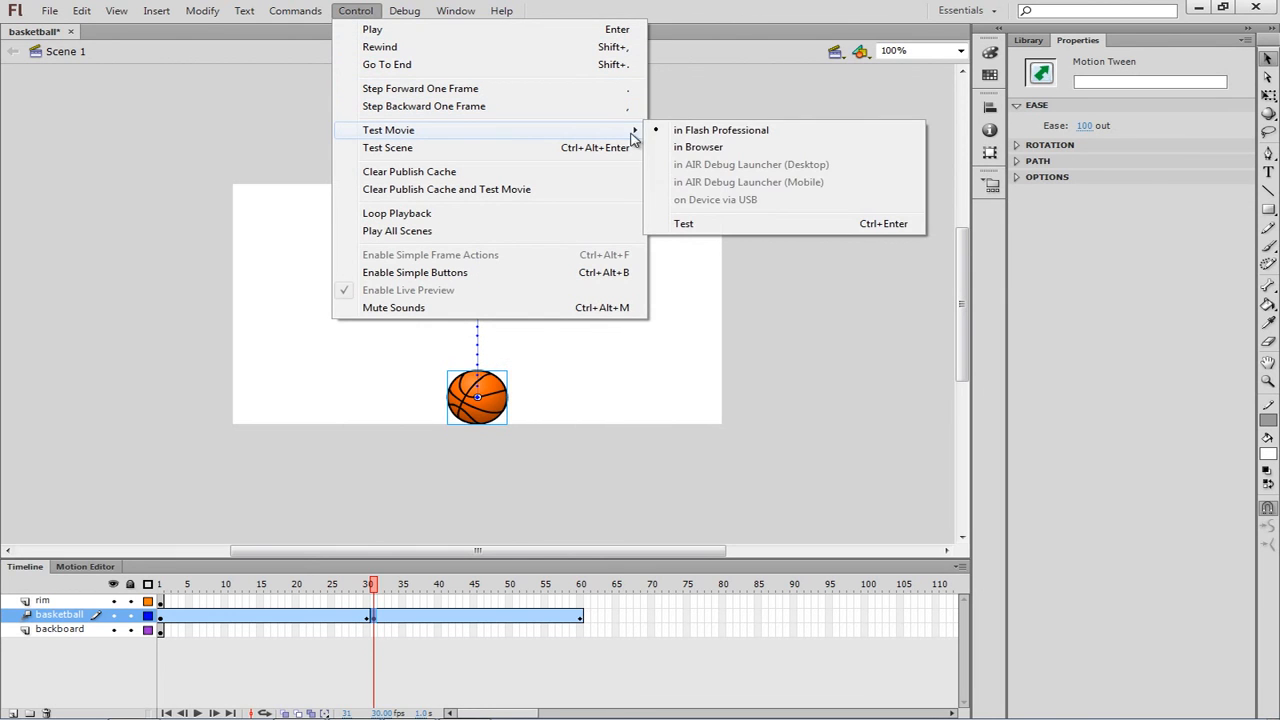
click(692, 135)
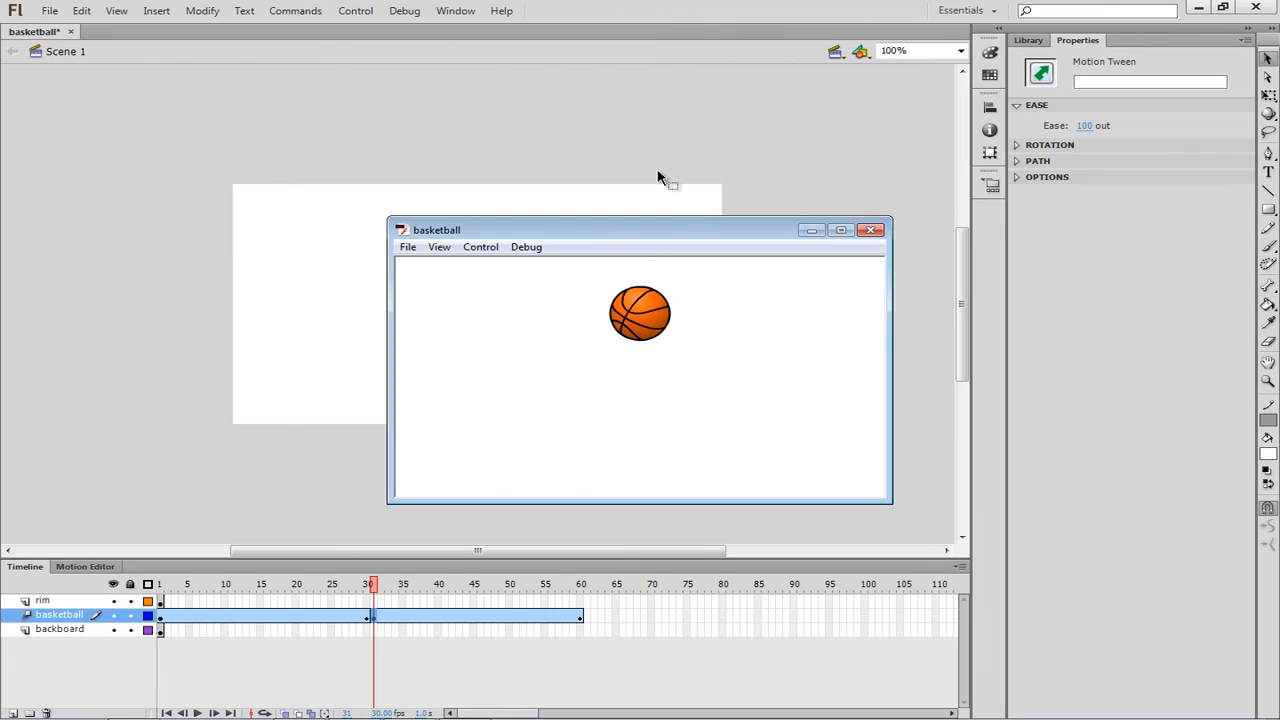